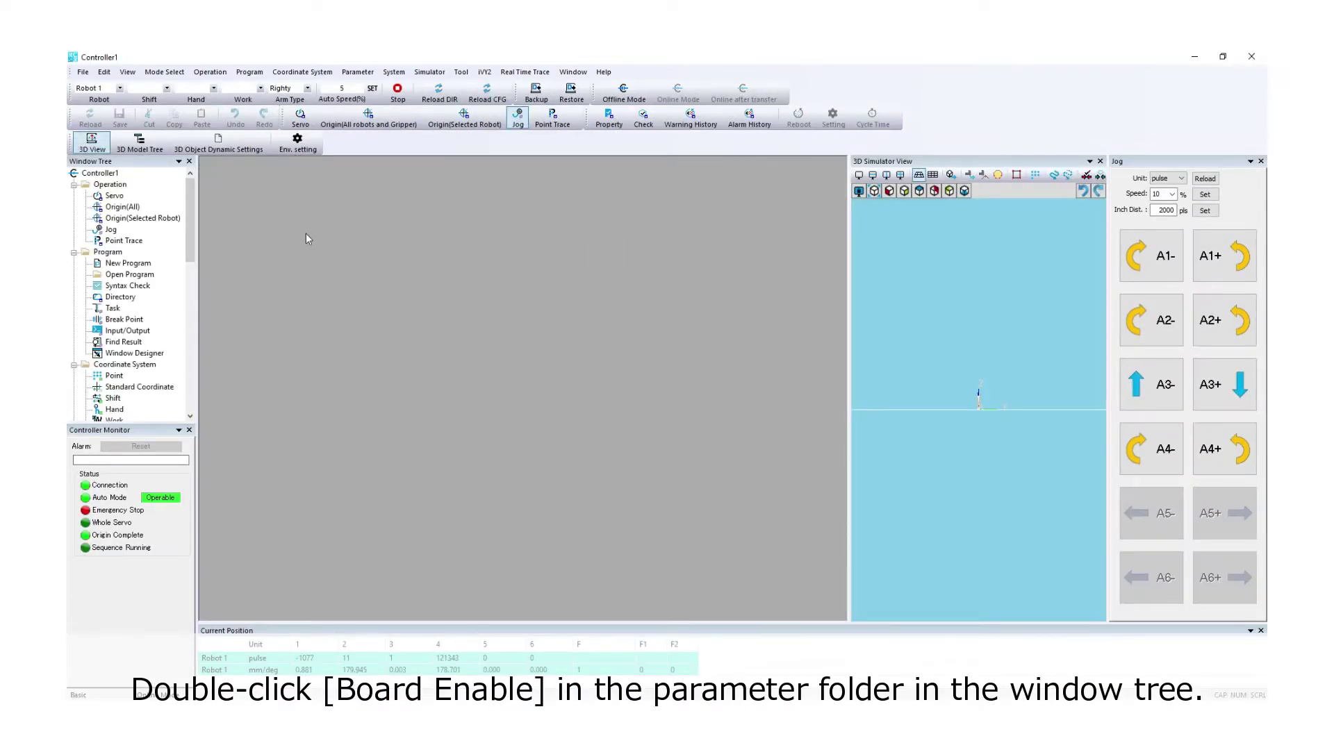
Bring Controller1 online so Robot 1's current position values appear.
{"action": "left_click_drag", "start_coordinate": [187, 238], "coordinate": [190, 314]}
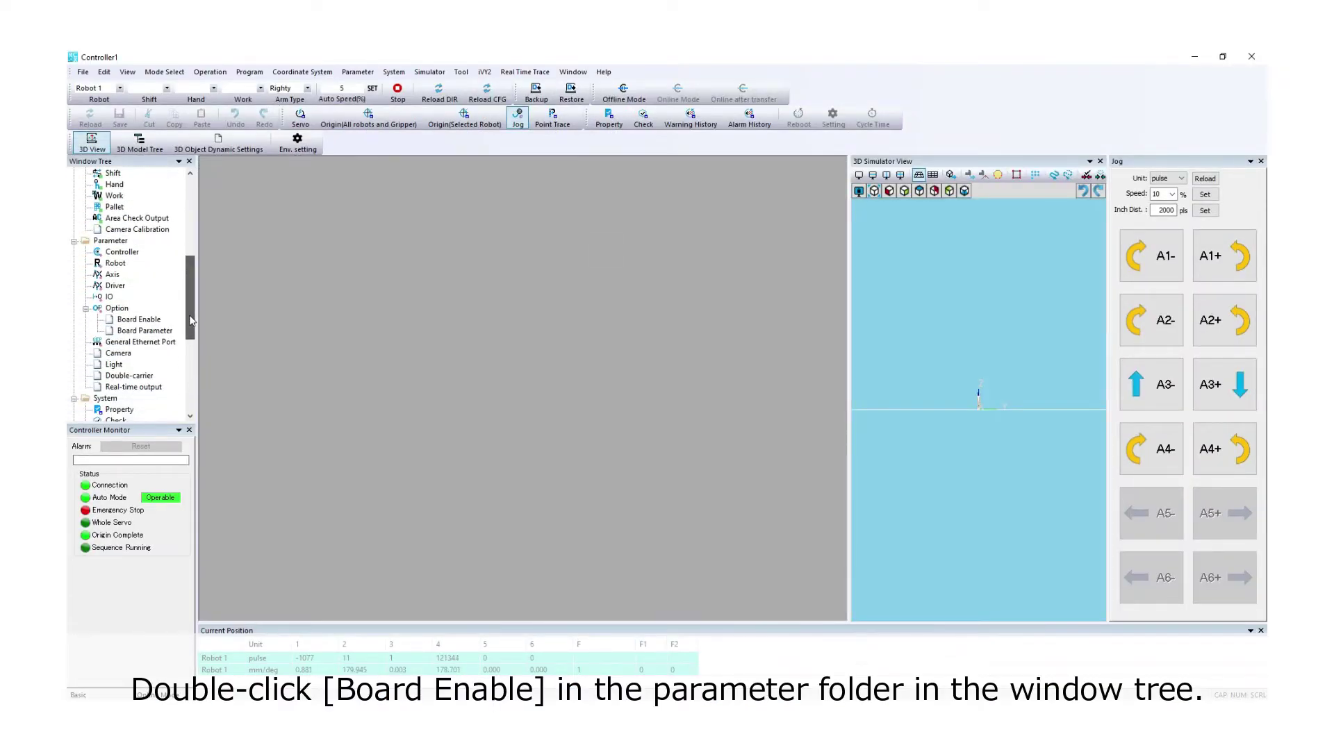
Open the Option Board Enable page maximized, showing ENet_IP V1.09 VALID alongside DIO_NS.
{"action": "double_click", "coordinate": [158, 320]}
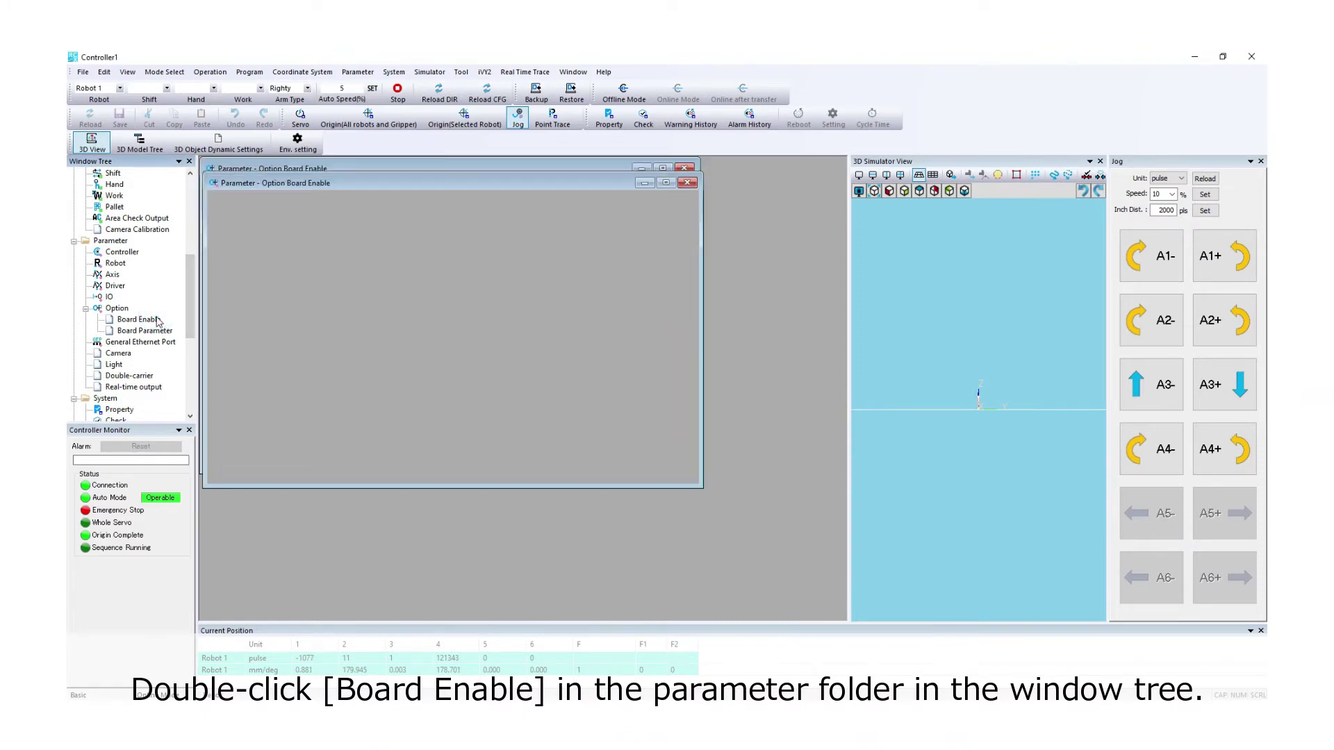
{"action": "left_click", "coordinate": [666, 183]}
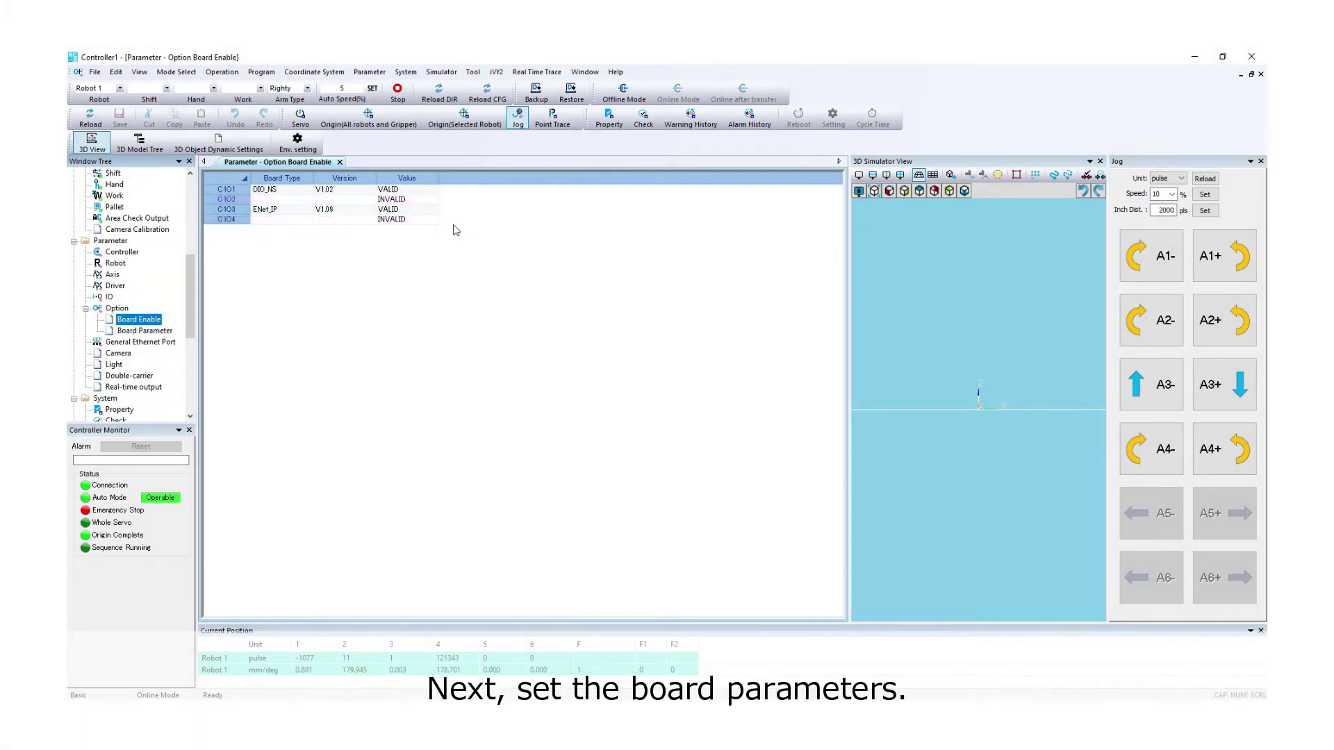
{"action": "left_click", "coordinate": [166, 332]}
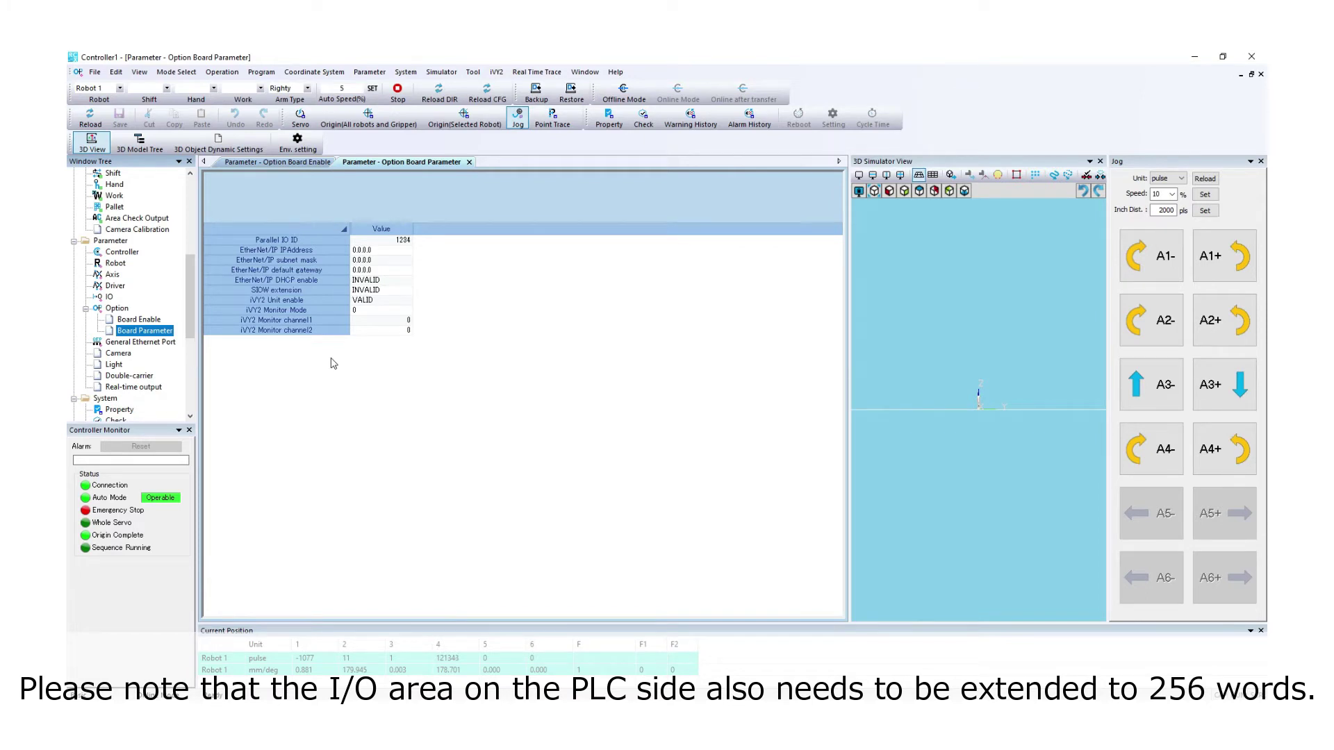
Set SIOW extension to VALID, save it to the controller, and accept reconnecting.
{"action": "left_click", "coordinate": [408, 292]}
{"action": "left_click", "coordinate": [408, 291]}
{"action": "left_click", "coordinate": [410, 310]}
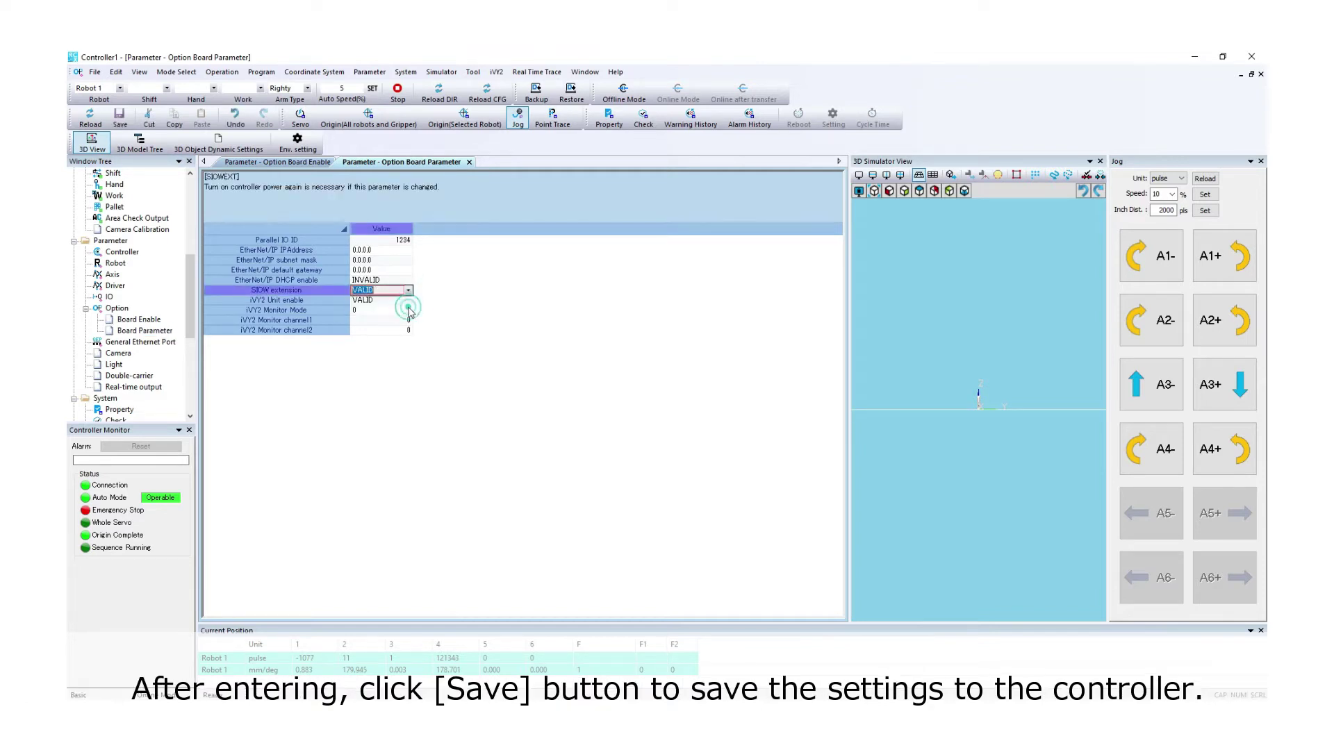
{"action": "left_click", "coordinate": [429, 319]}
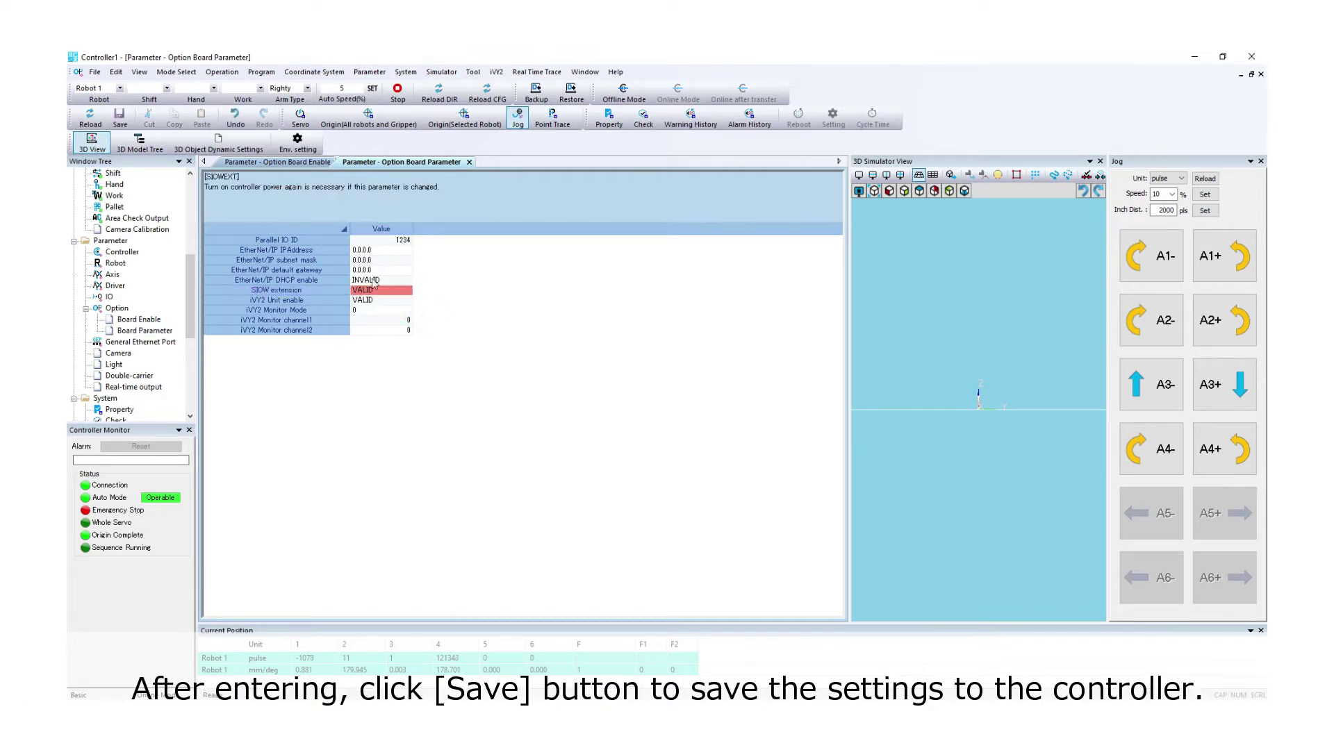
{"action": "left_click", "coordinate": [129, 120]}
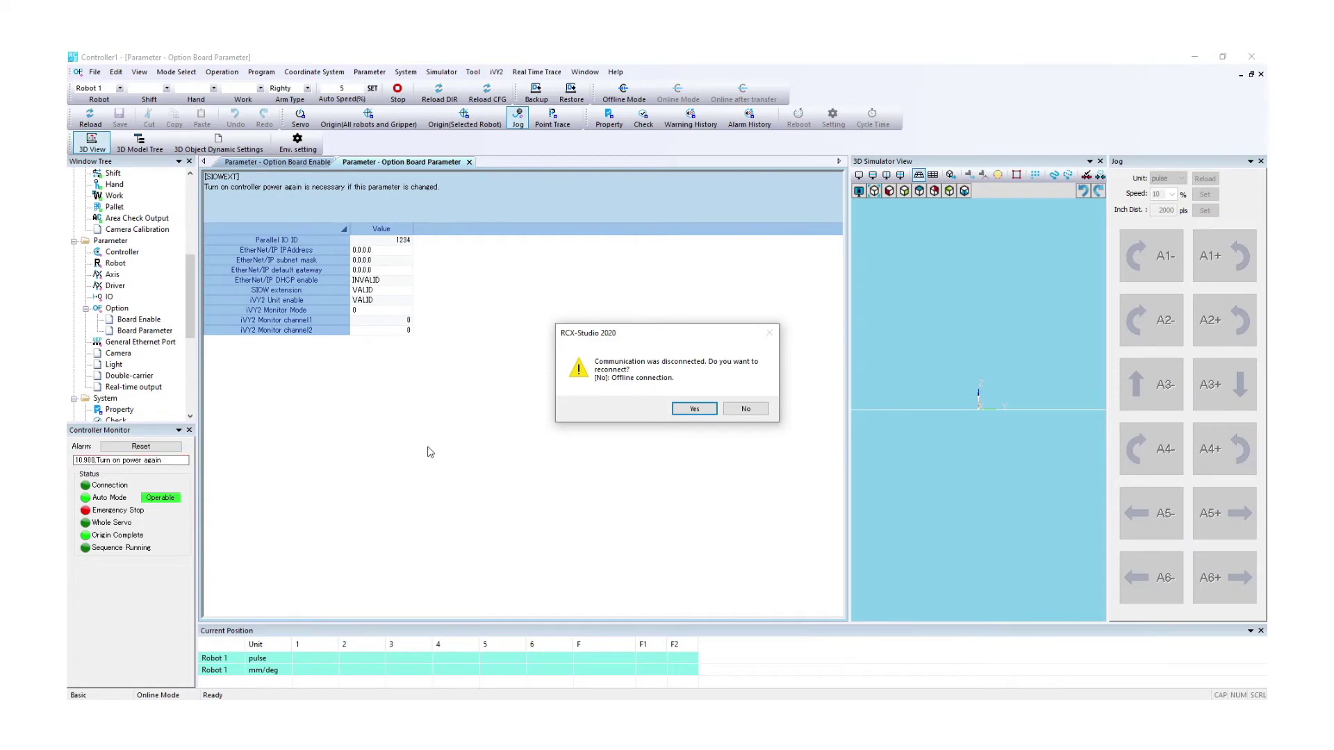
{"action": "left_click", "coordinate": [694, 409]}
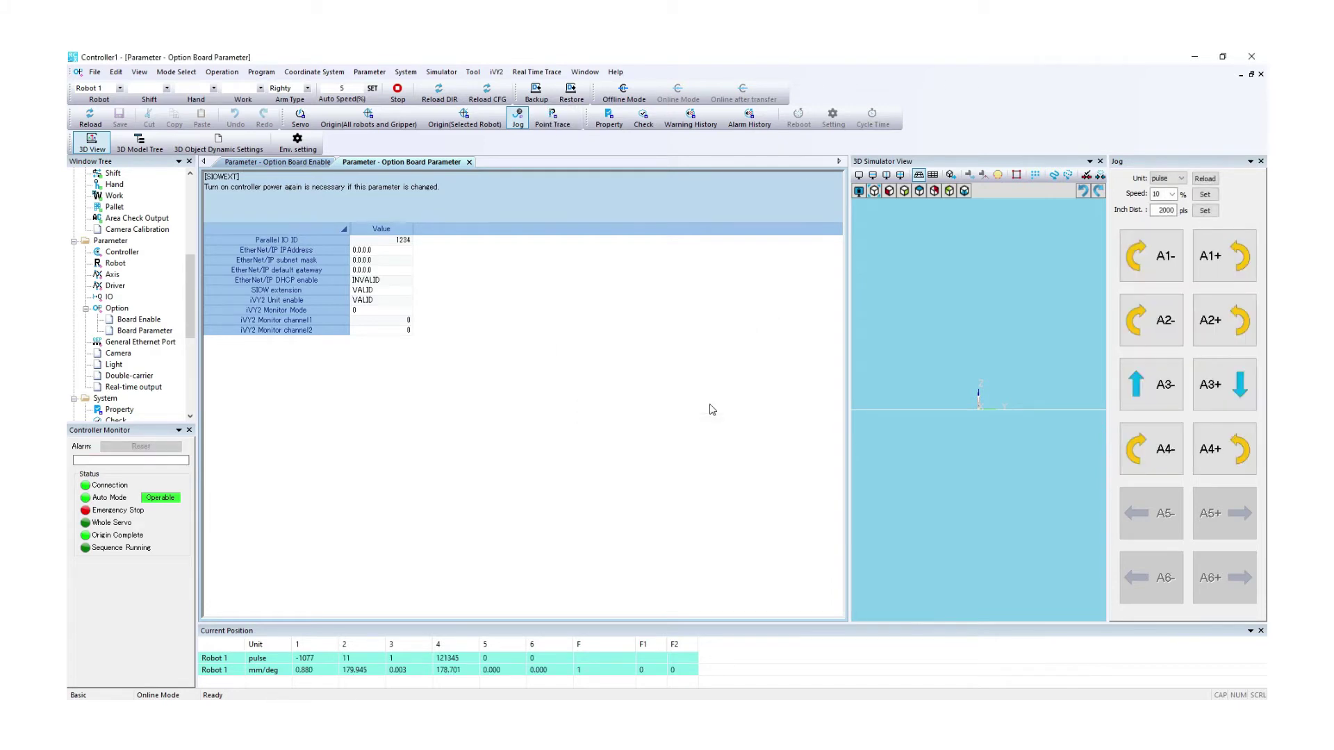
Set the EtherNet/IP board IP address to 192.168.0.2.
{"action": "left_click", "coordinate": [408, 250]}
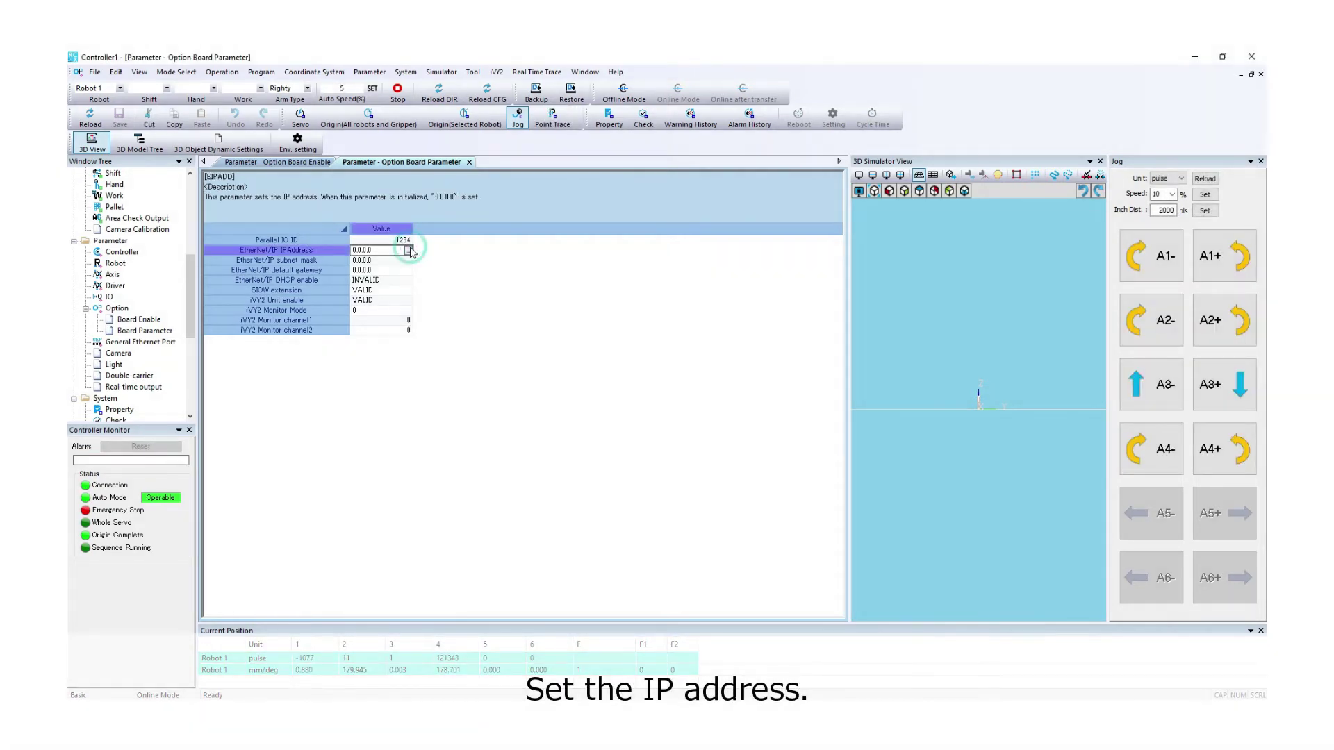
{"action": "left_click", "coordinate": [409, 250]}
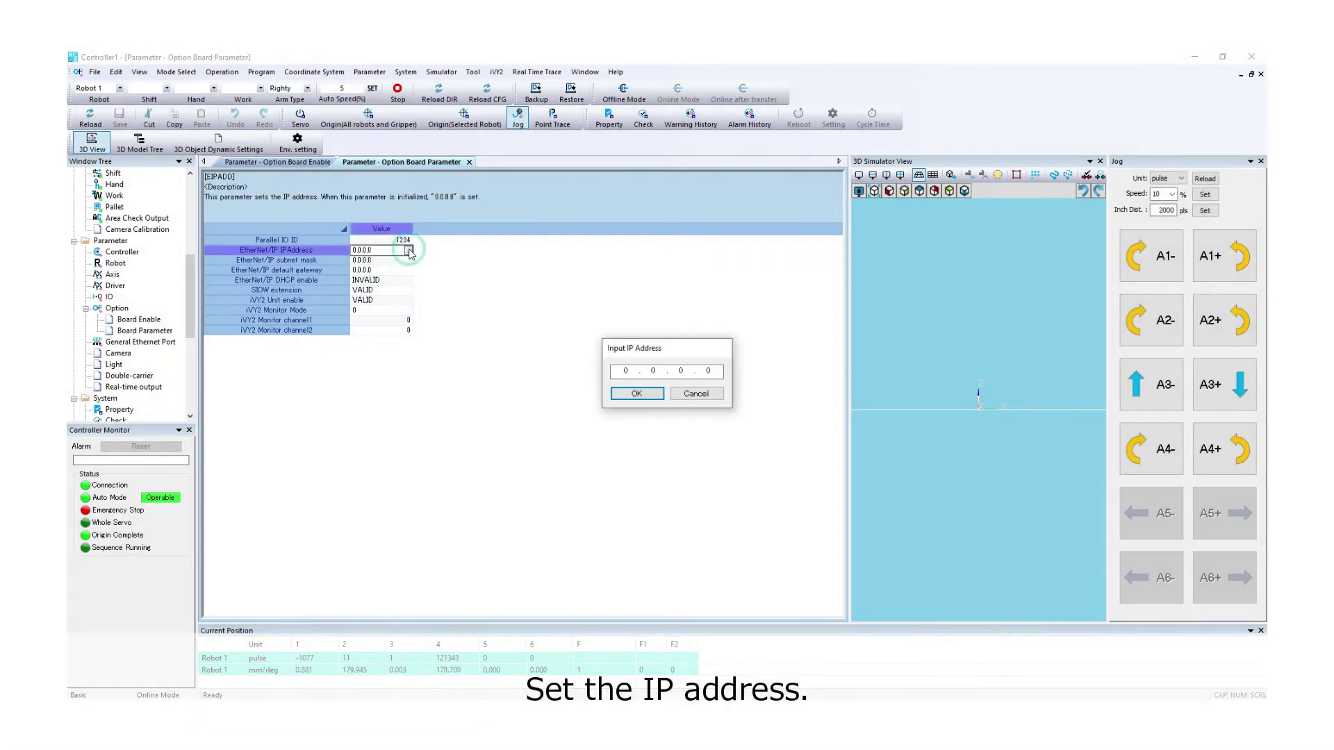
{"action": "left_click", "coordinate": [616, 371]}
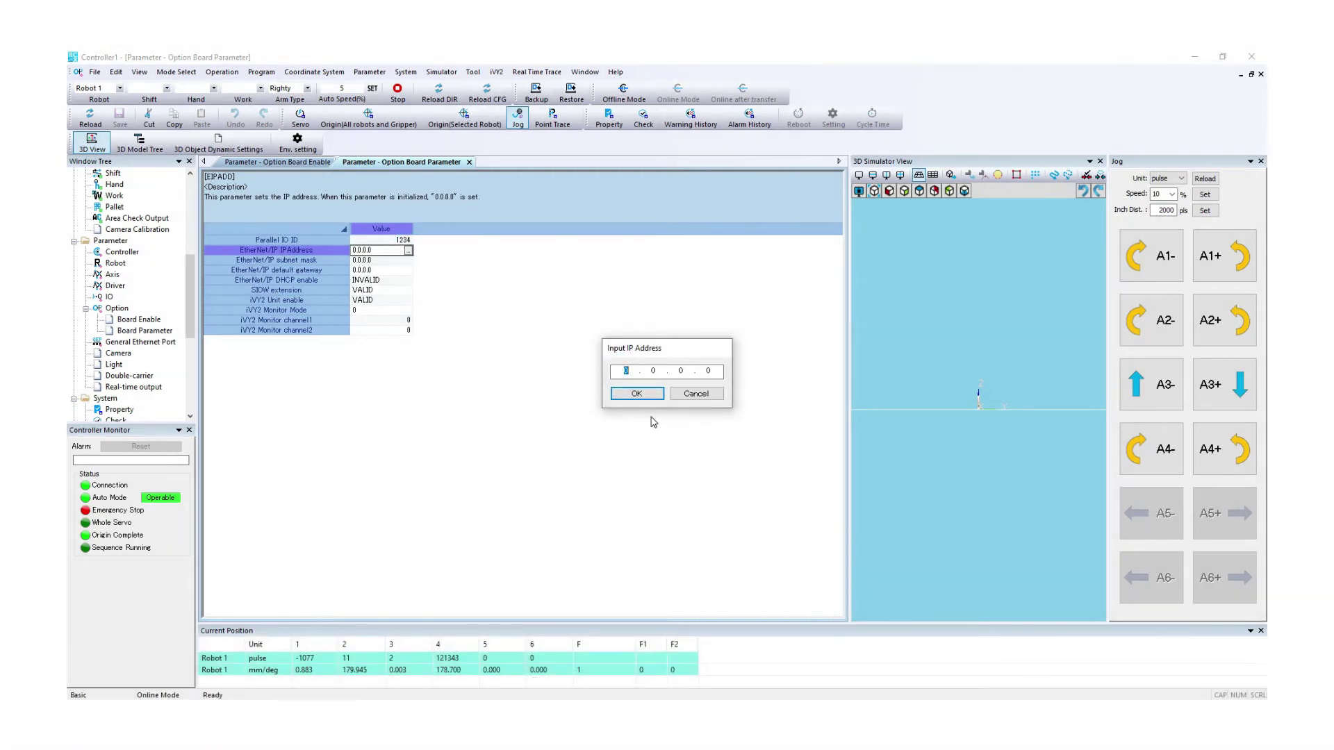
{"action": "type", "text": "192 . 168"}
{"action": "left_click", "coordinate": [636, 393]}
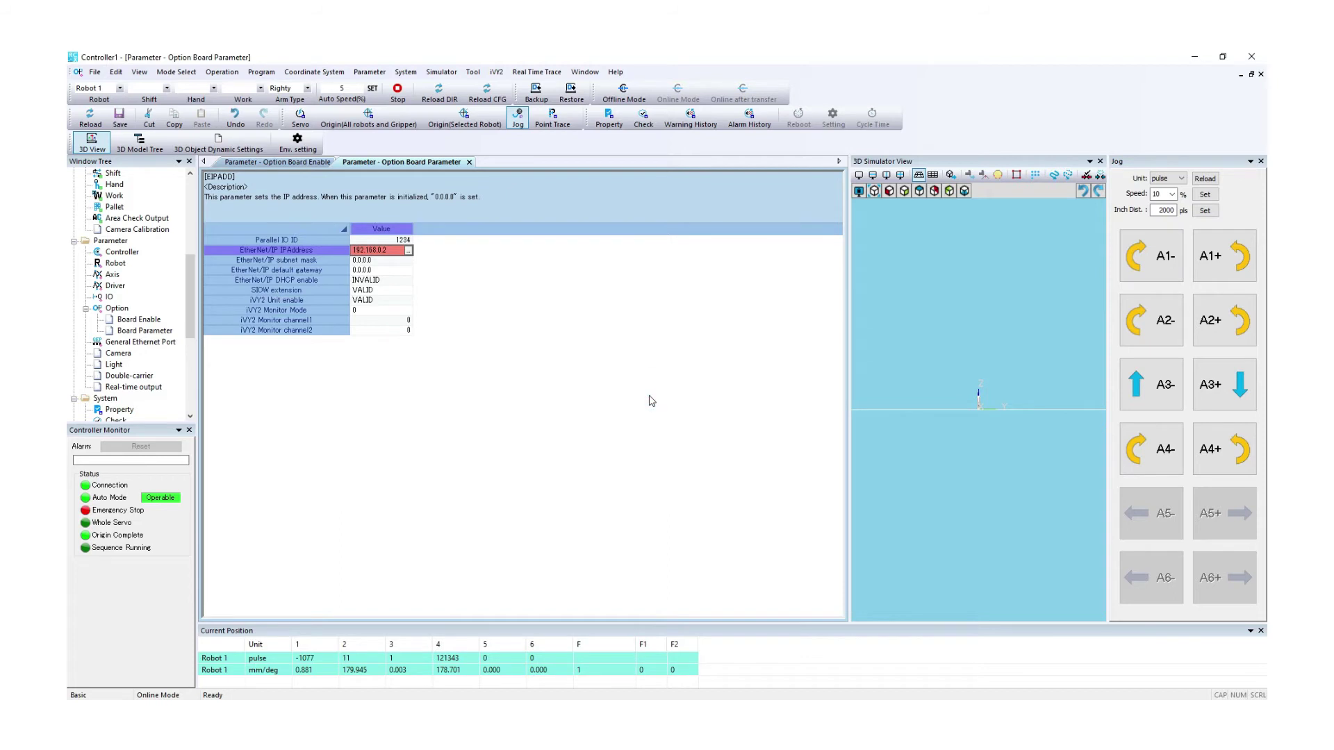
Set the subnet mask to 255.255.255.0 and save the network settings to the controller.
{"action": "left_click", "coordinate": [410, 263]}
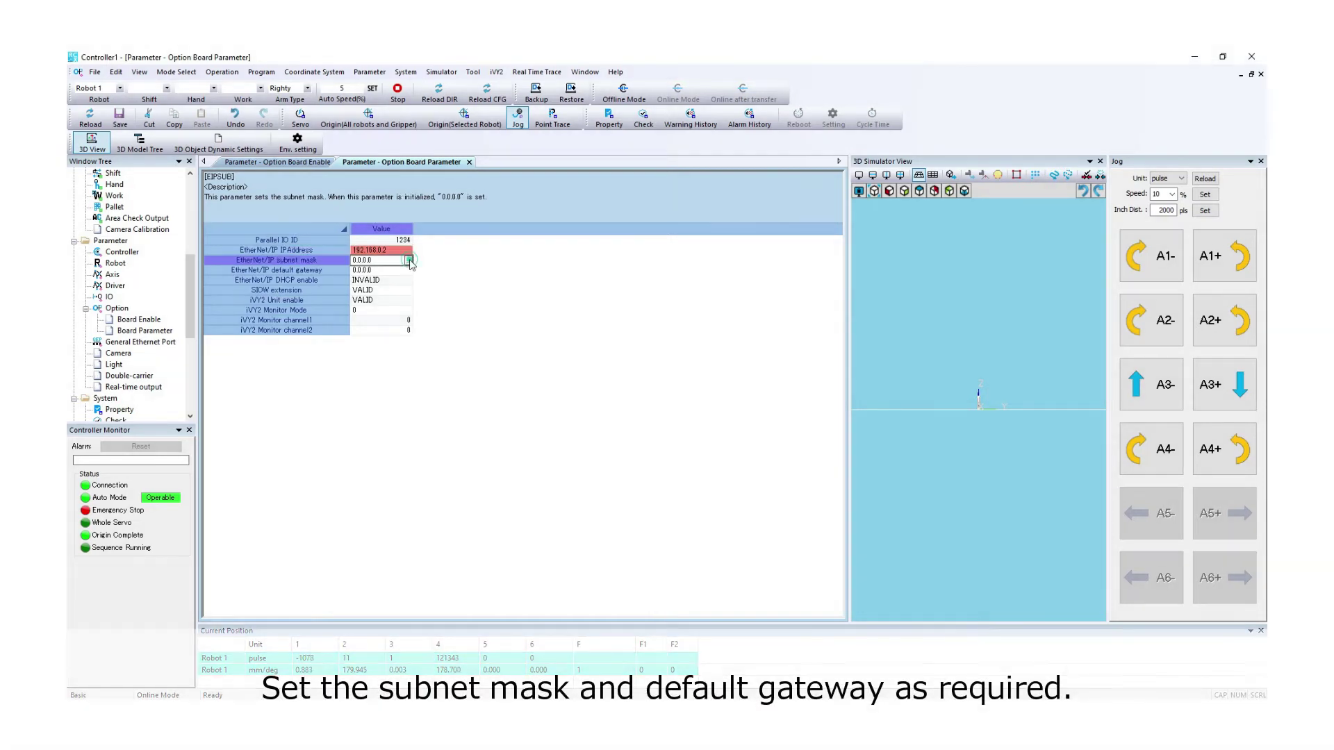
{"action": "left_click", "coordinate": [409, 262]}
{"action": "left_click", "coordinate": [624, 371]}
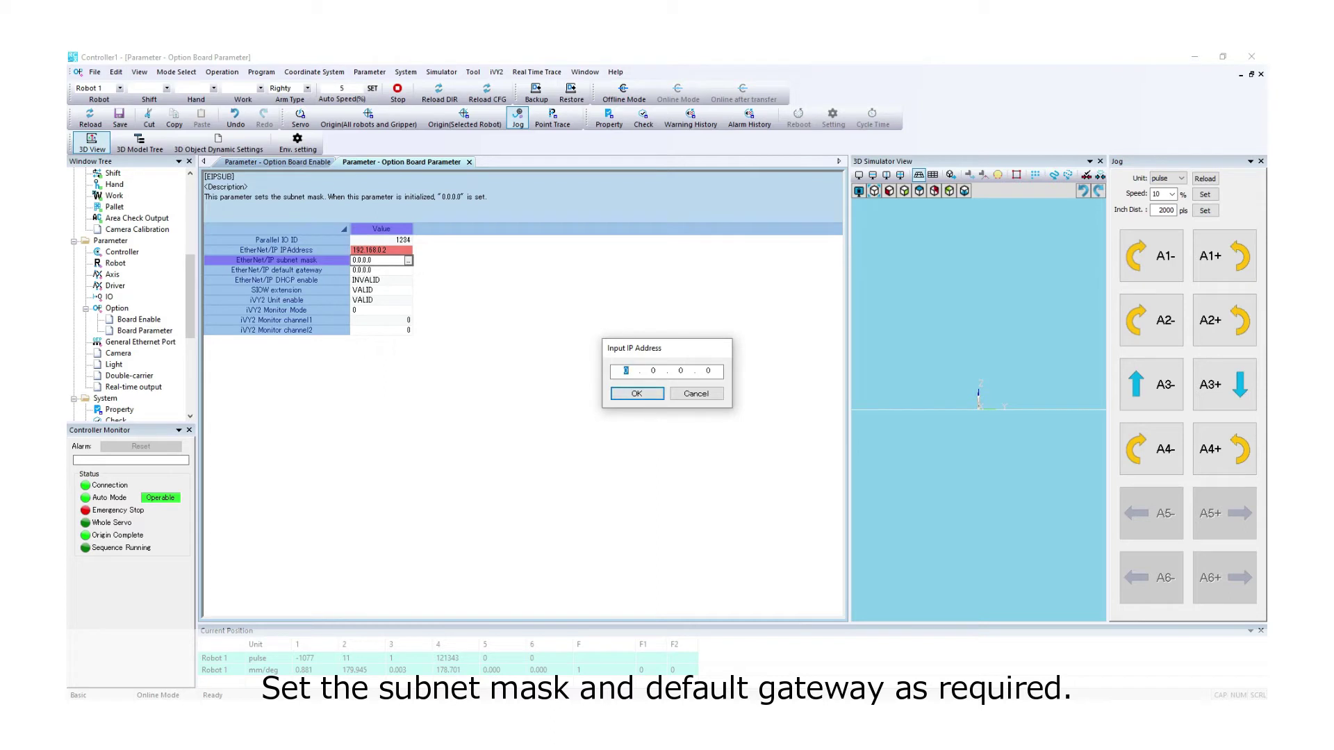
{"action": "type", "text": "255 . 255 . 255"}
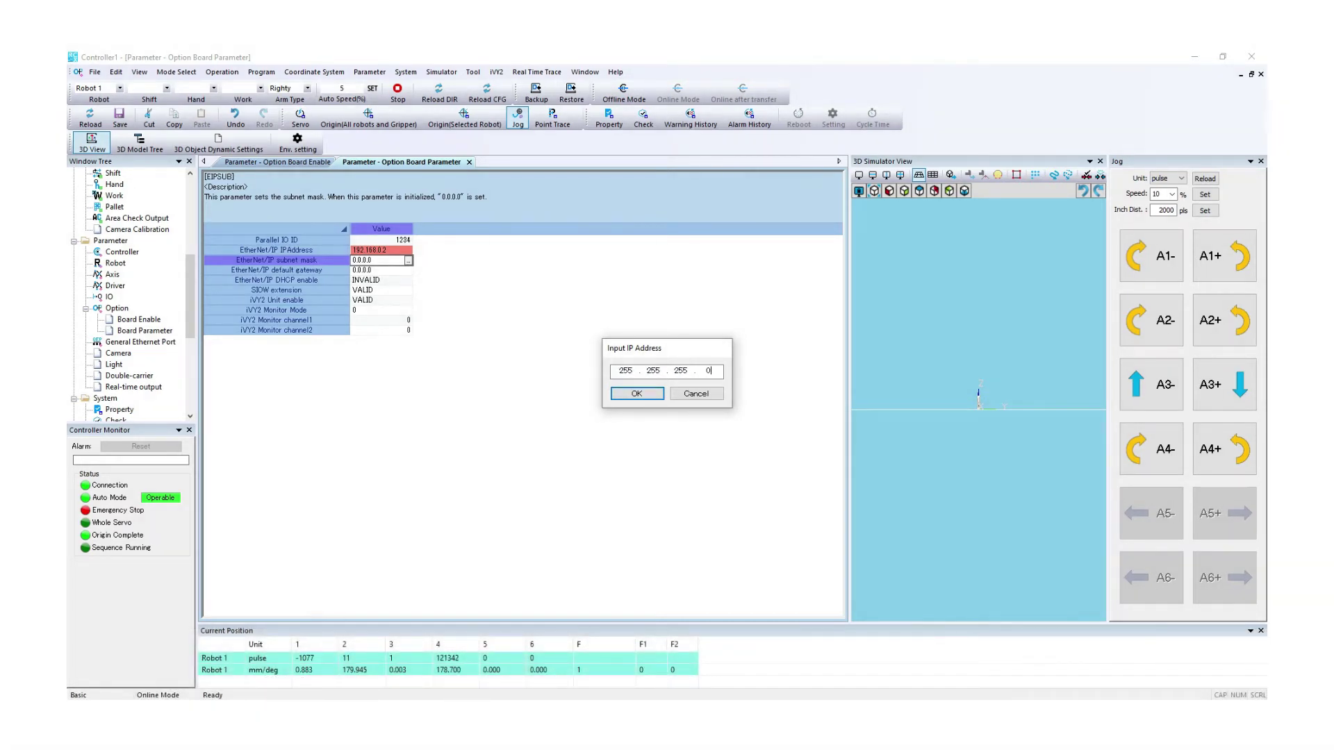
{"action": "left_click", "coordinate": [637, 393]}
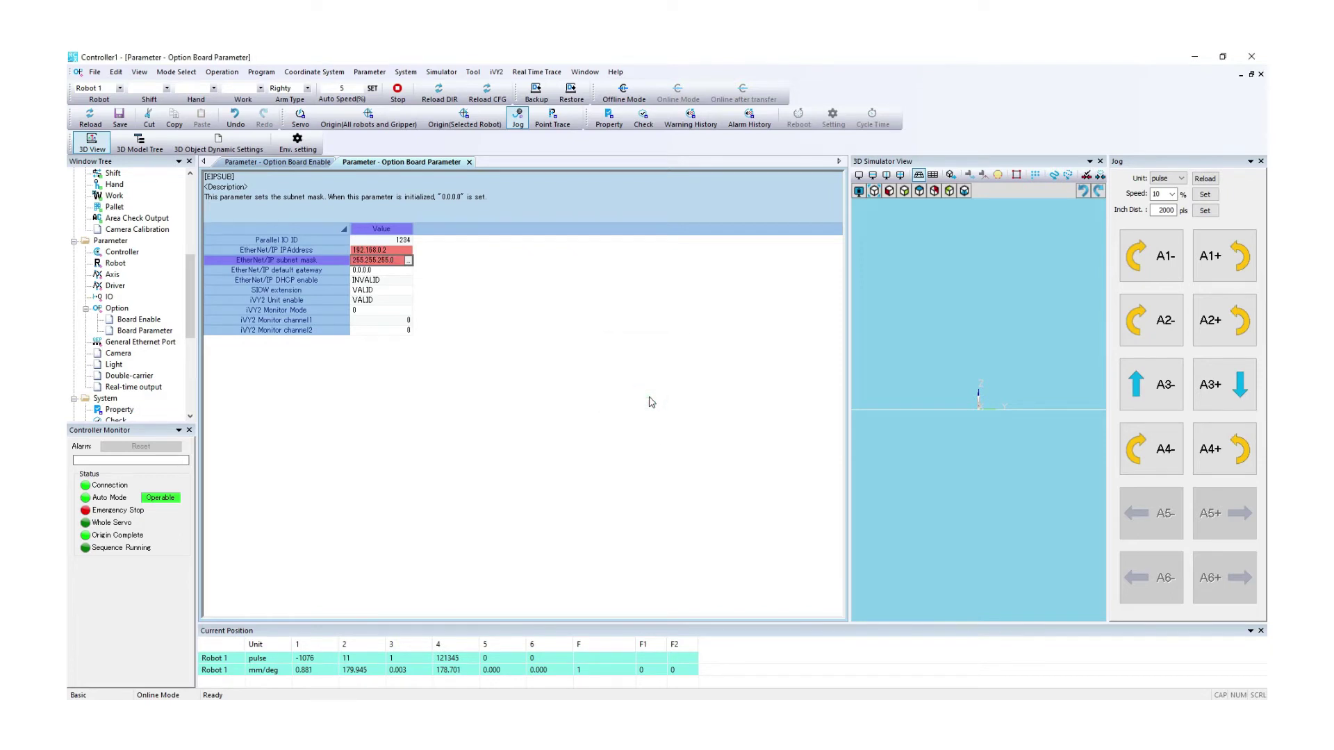
{"action": "left_click", "coordinate": [127, 132]}
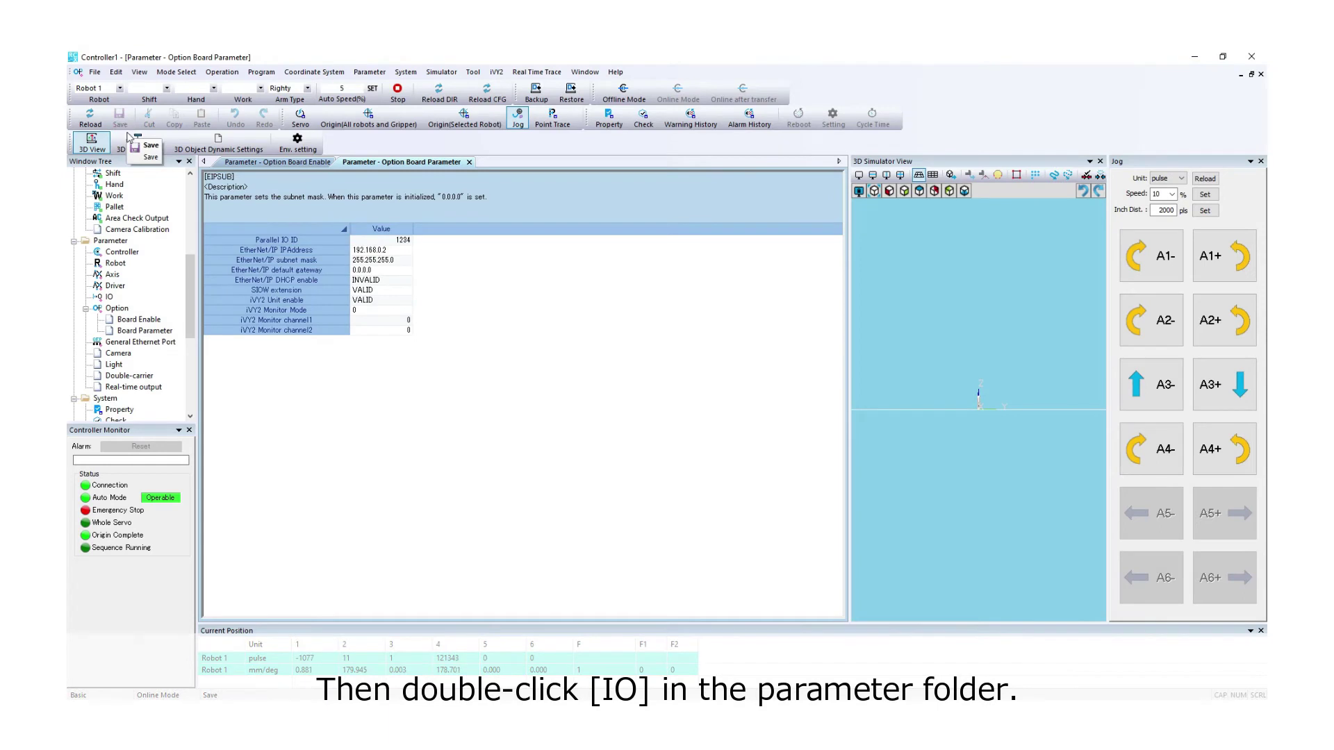
Change the IO parameter Real time output to VALID and save it to the controller.
{"action": "double_click", "coordinate": [109, 298]}
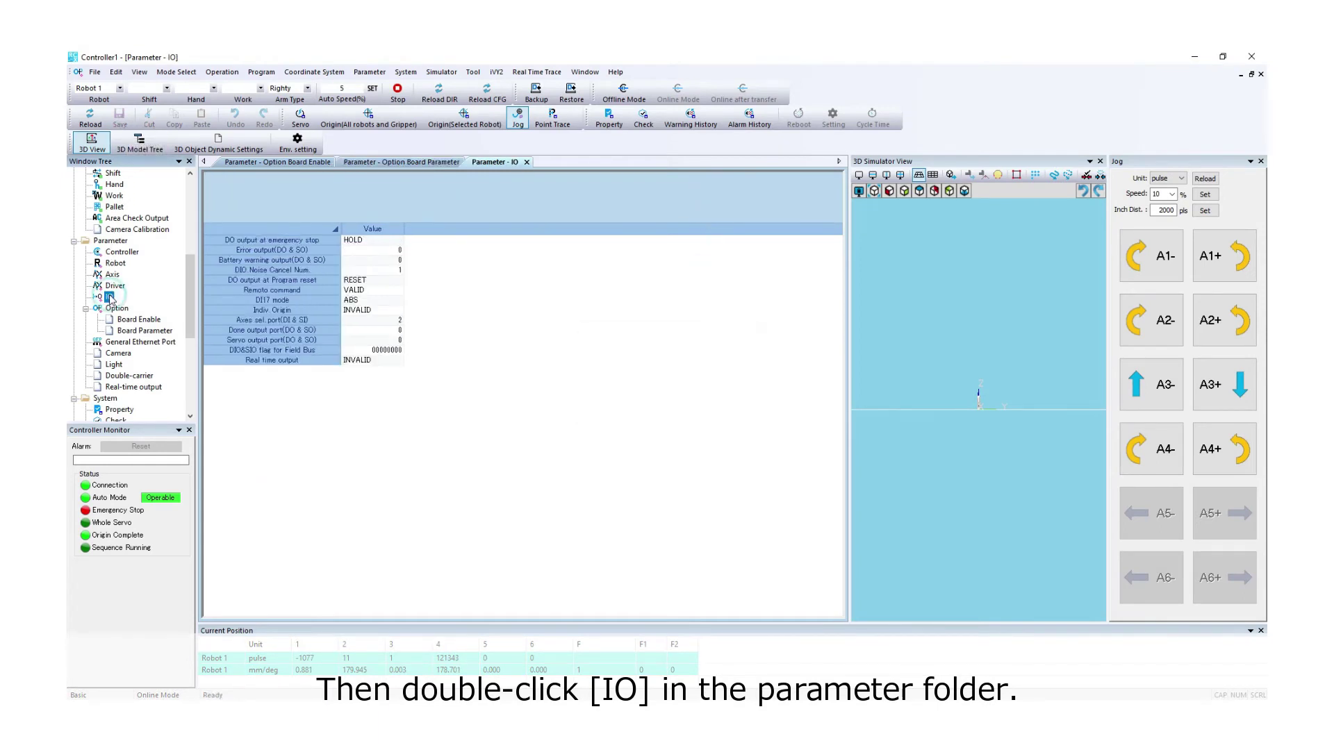
{"action": "left_click", "coordinate": [399, 360]}
{"action": "left_click", "coordinate": [399, 359]}
{"action": "left_click", "coordinate": [395, 375]}
{"action": "left_click", "coordinate": [397, 379]}
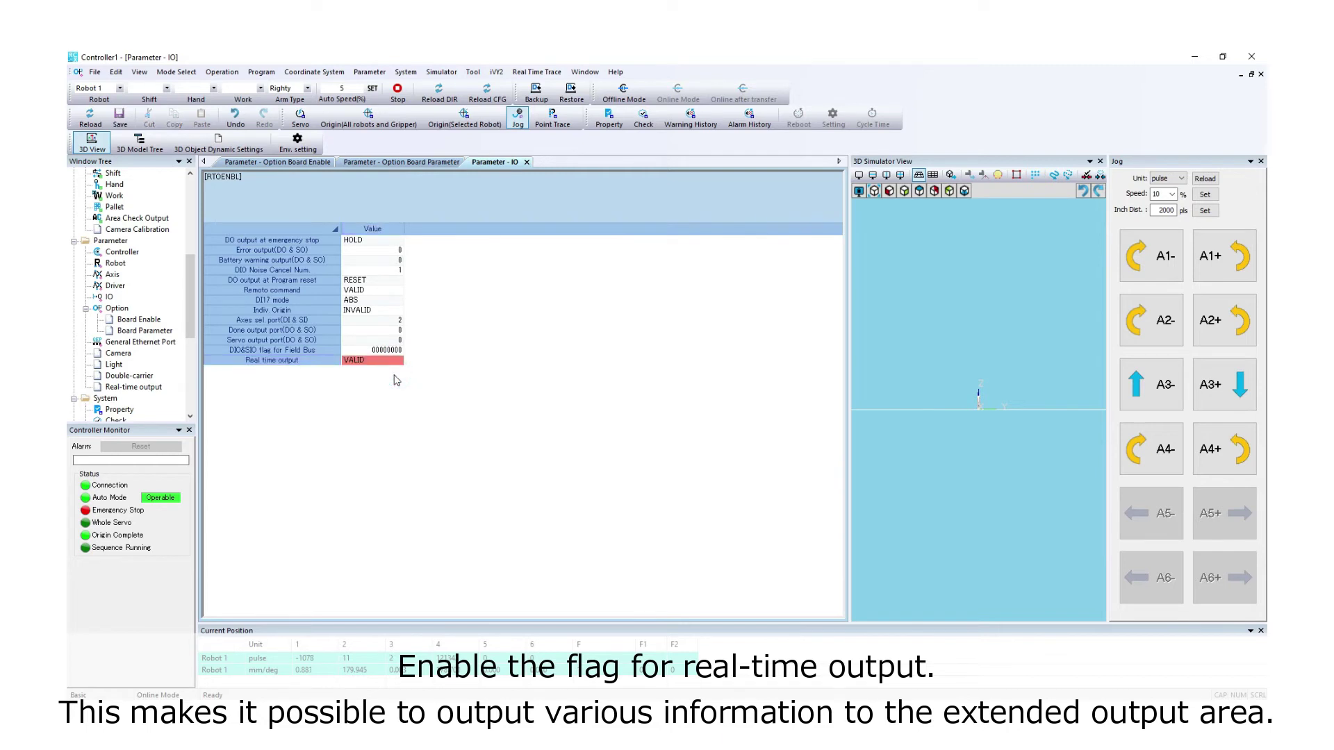
{"action": "left_click", "coordinate": [130, 118]}
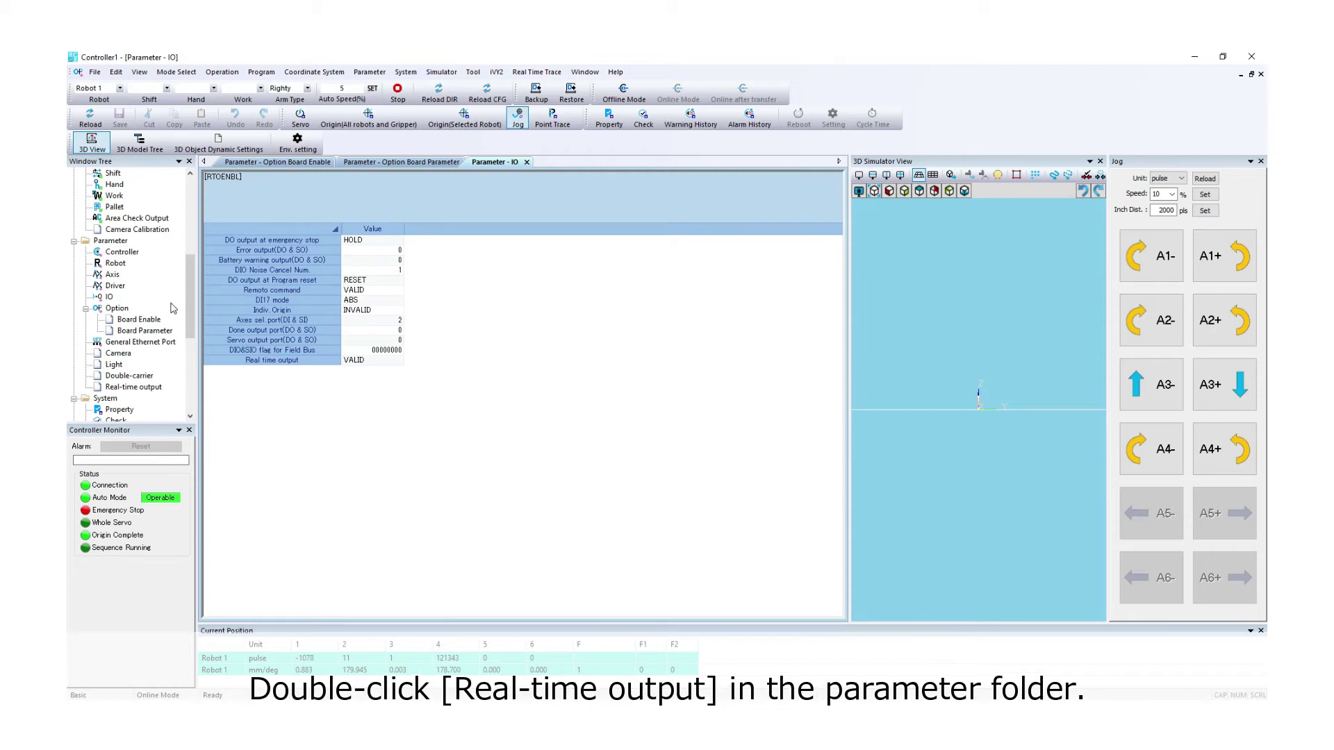
{"action": "double_click", "coordinate": [162, 388]}
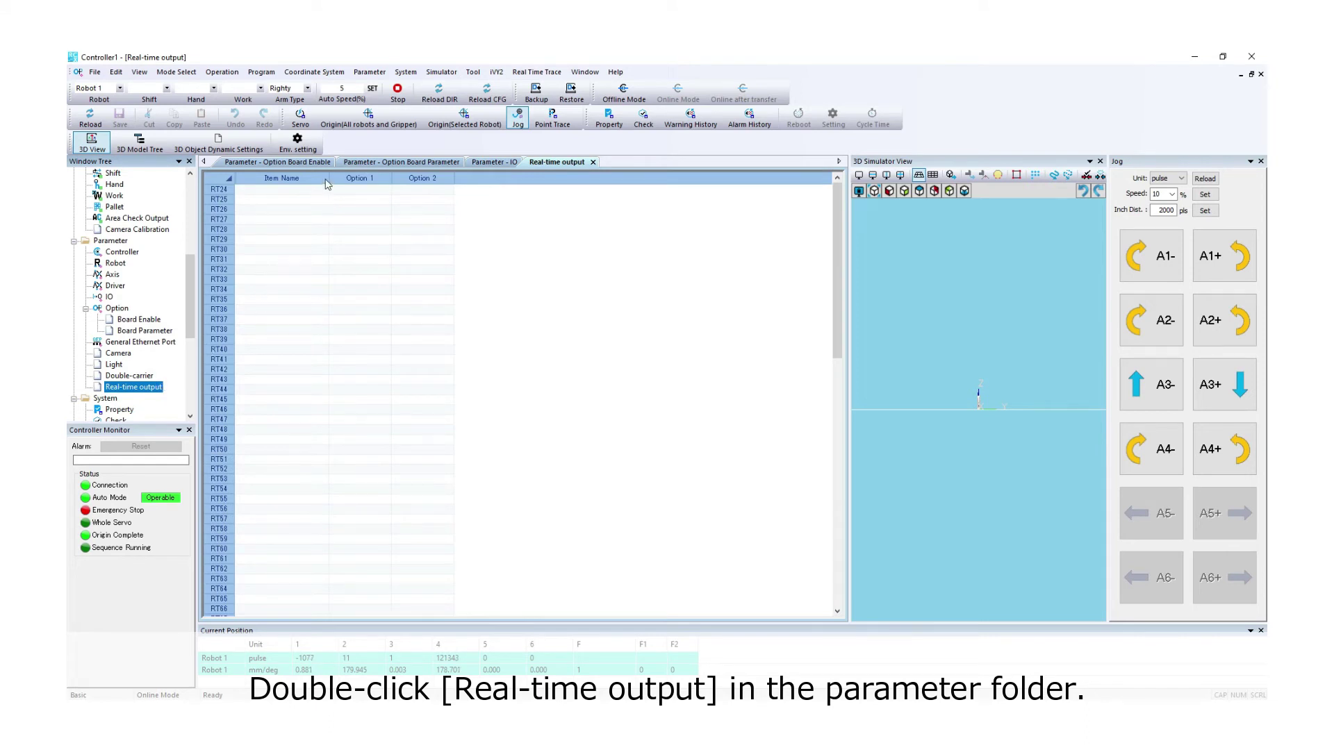
Set RT24 and RT25 to Current Cartesian Coordinates Position (lower) and (upper).
{"action": "left_click_drag", "start_coordinate": [329, 178], "coordinate": [400, 179]}
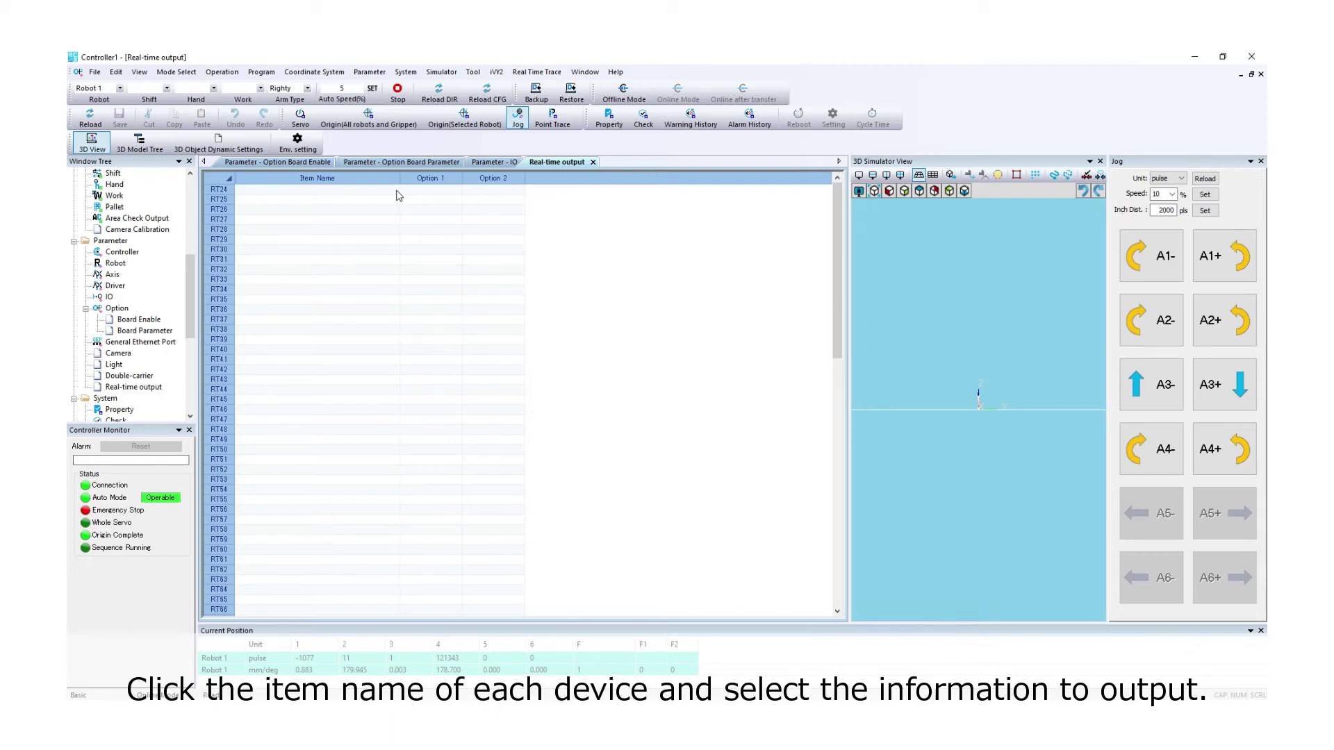
{"action": "left_click", "coordinate": [397, 190]}
{"action": "left_click", "coordinate": [395, 190]}
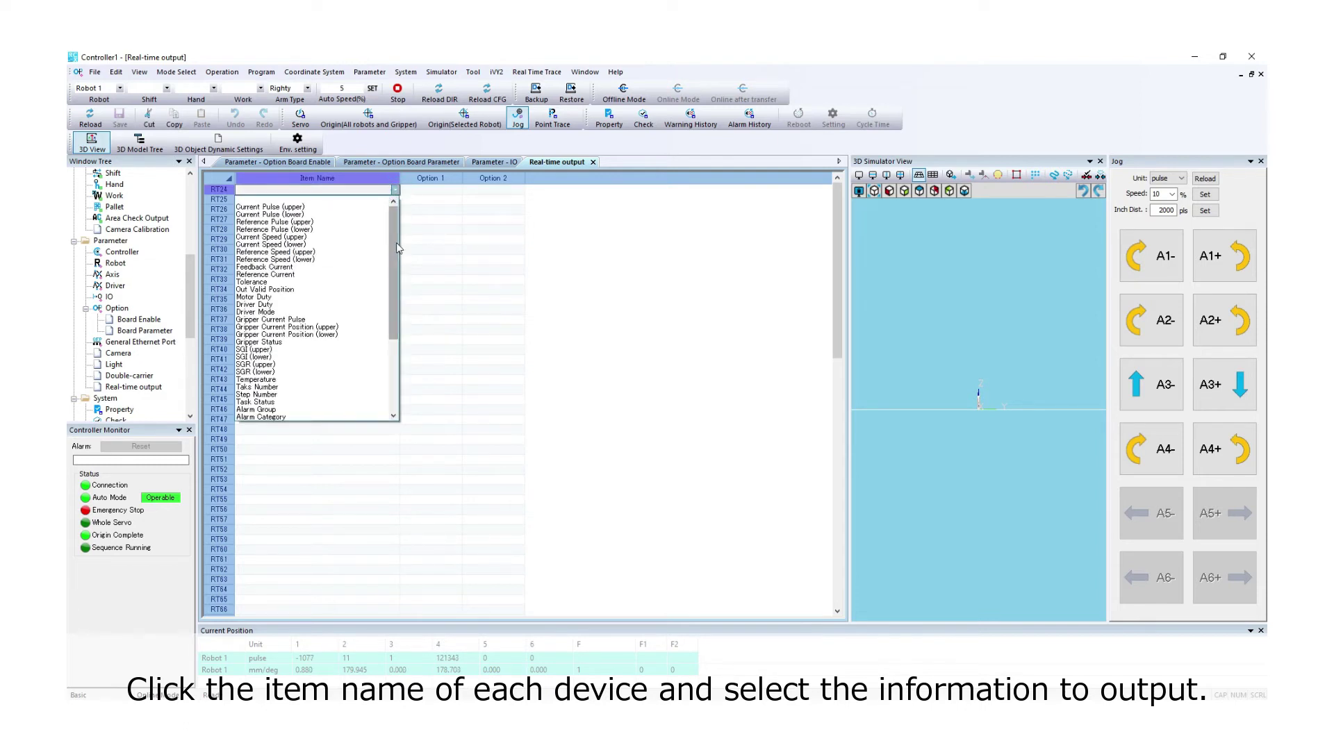
{"action": "left_click_drag", "start_coordinate": [394, 258], "coordinate": [396, 307]}
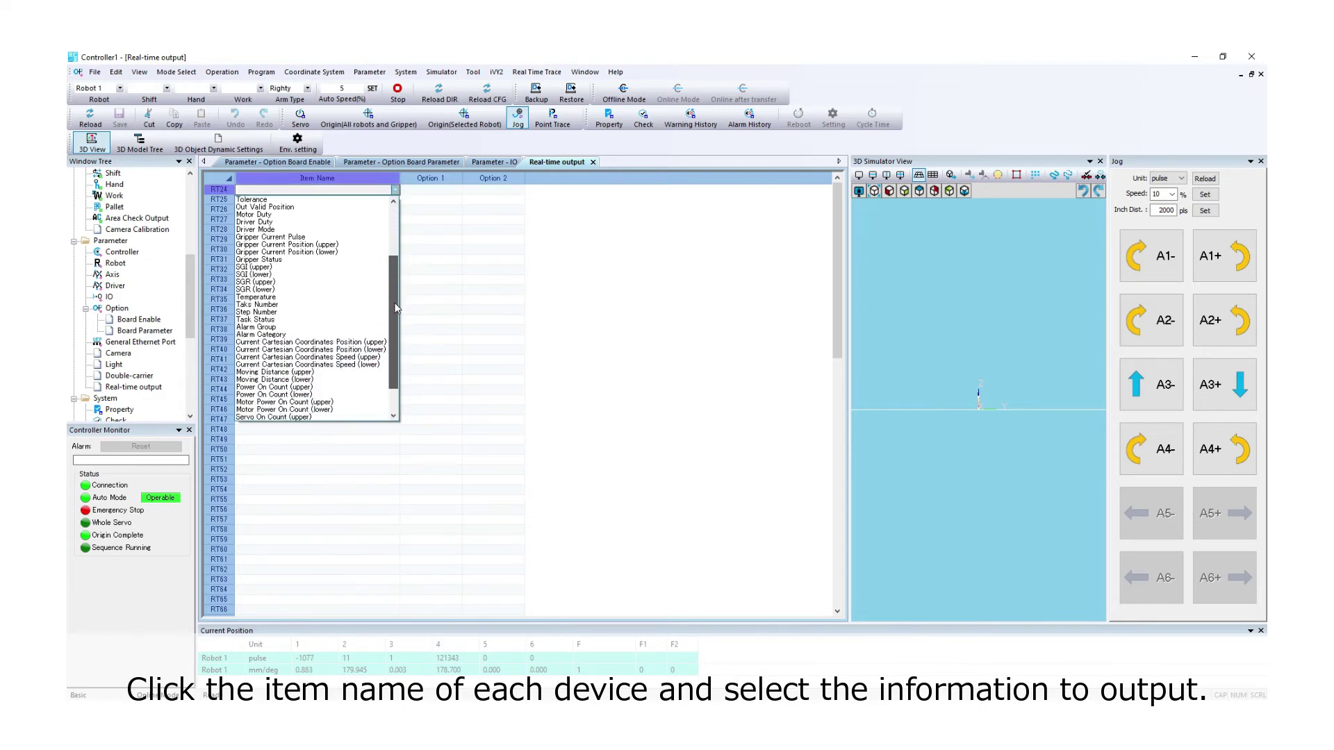
{"action": "left_click", "coordinate": [373, 350]}
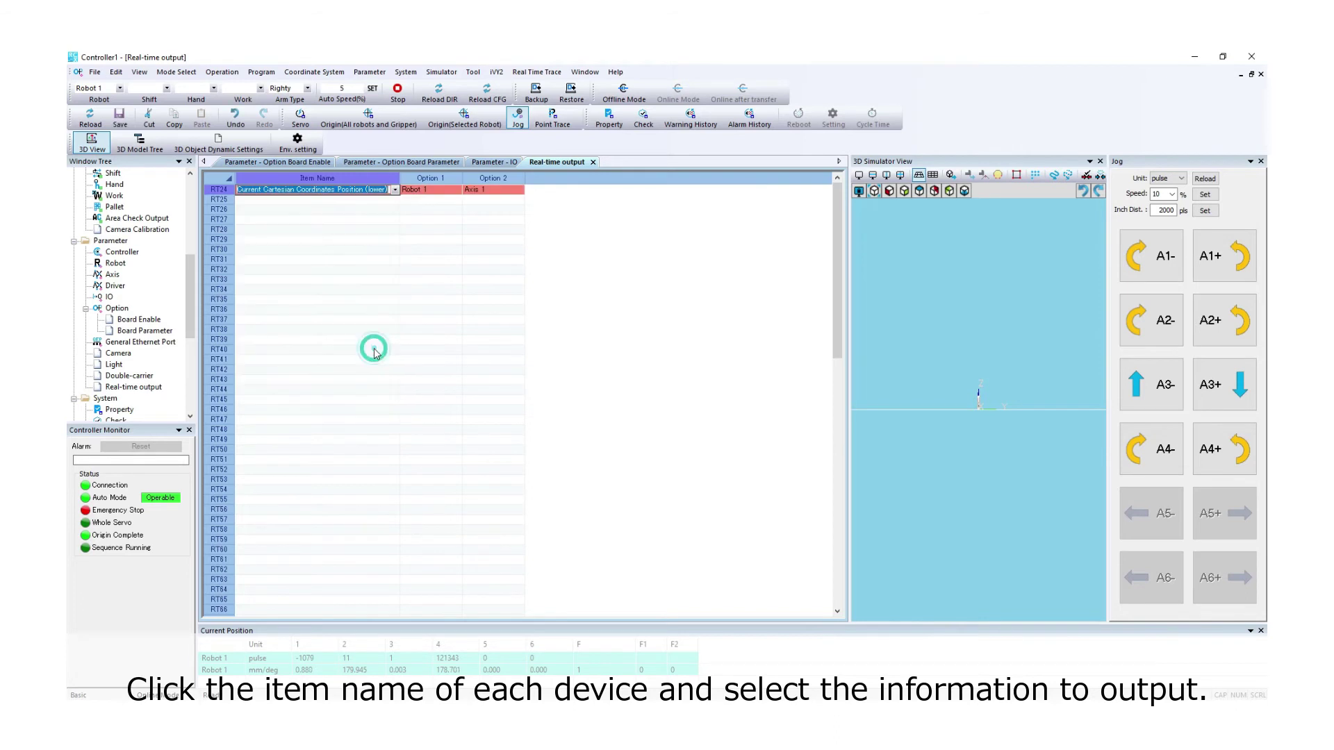
{"action": "left_click", "coordinate": [394, 201]}
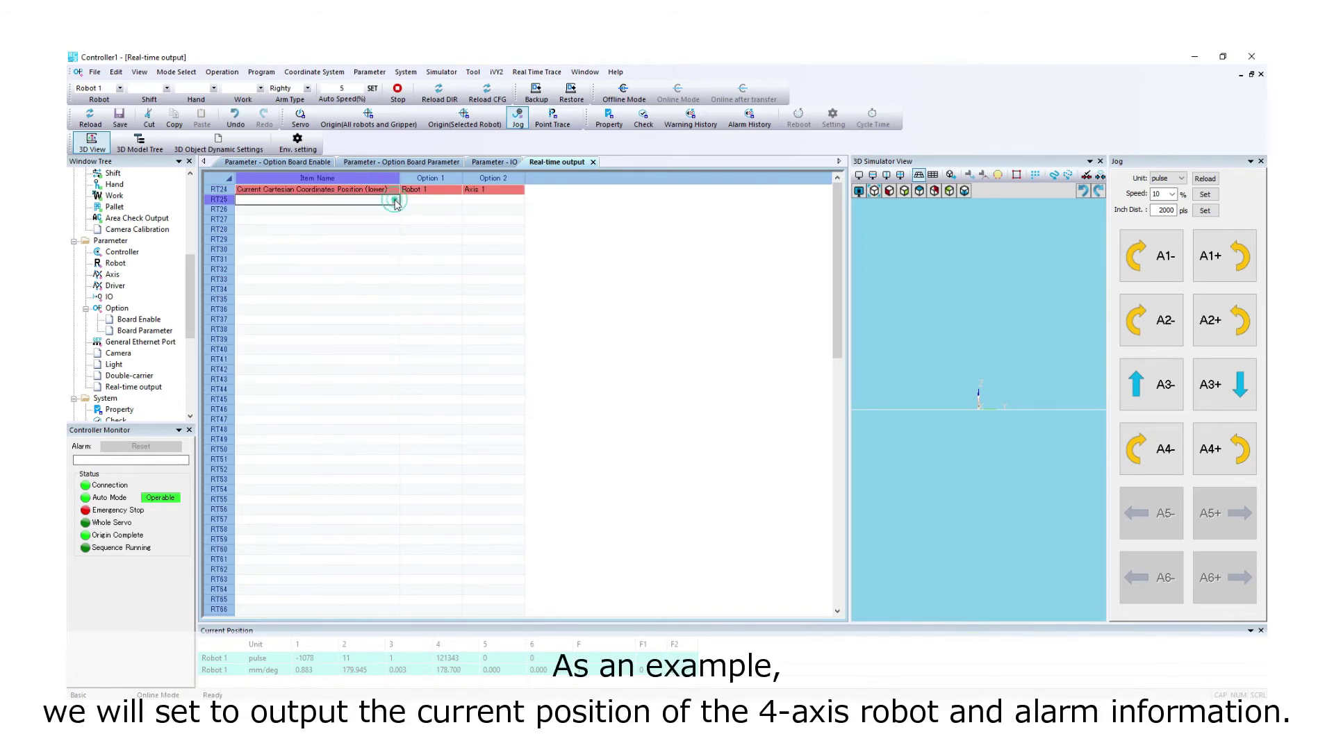
{"action": "left_click", "coordinate": [395, 200]}
{"action": "left_click_drag", "start_coordinate": [393, 239], "coordinate": [393, 292]}
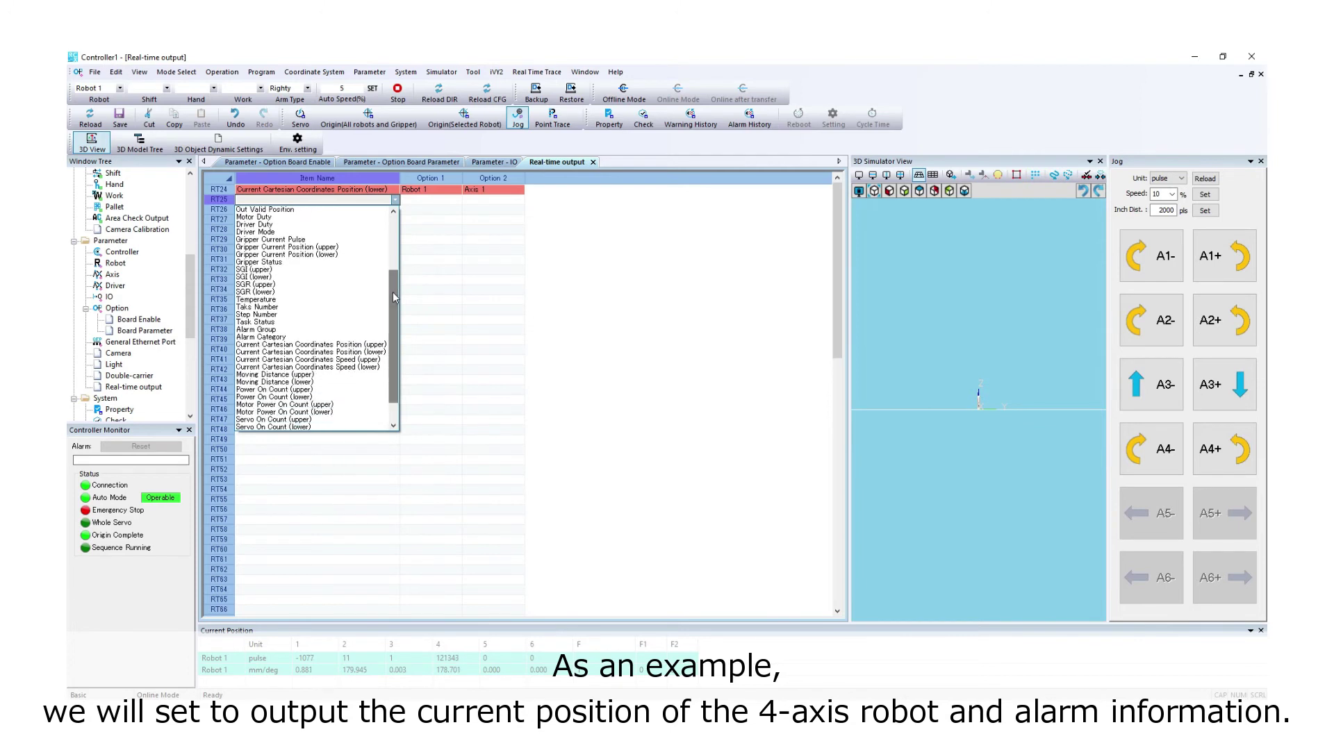
{"action": "left_click", "coordinate": [376, 345]}
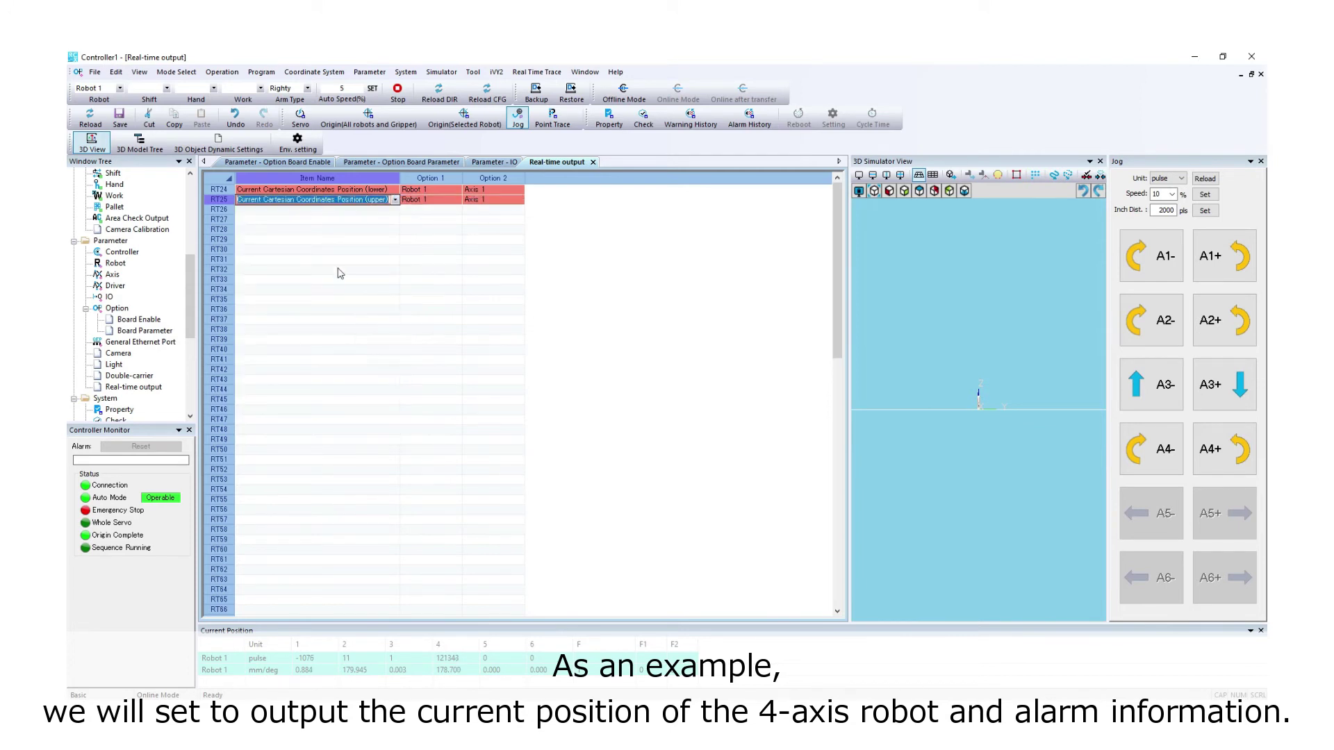
Copy the RT24–RT25 position pair into RT26, RT28 and RT30.
{"action": "left_click_drag", "start_coordinate": [220, 190], "coordinate": [223, 201]}
{"action": "key", "text": "ctrl+c"}
{"action": "left_click", "coordinate": [226, 212]}
{"action": "key", "text": "ctrl+v"}
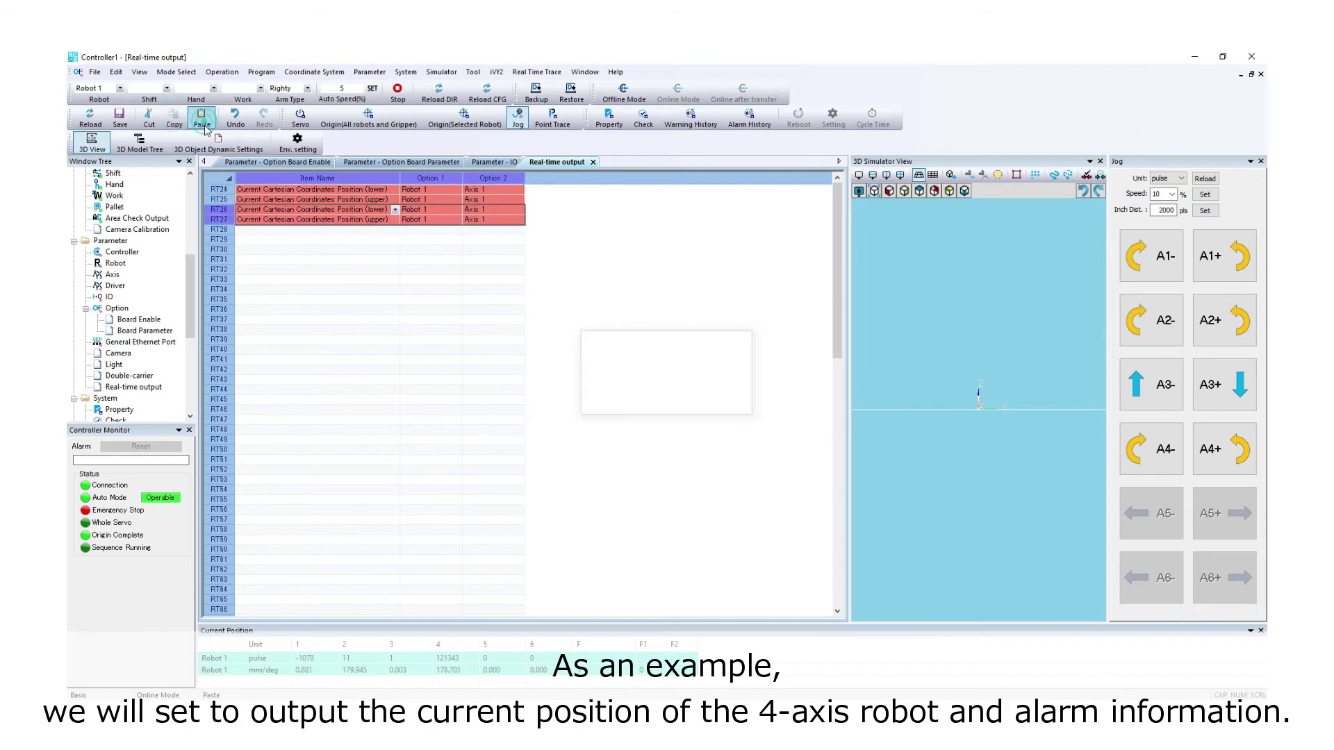
{"action": "left_click", "coordinate": [223, 233]}
{"action": "left_click", "coordinate": [201, 117]}
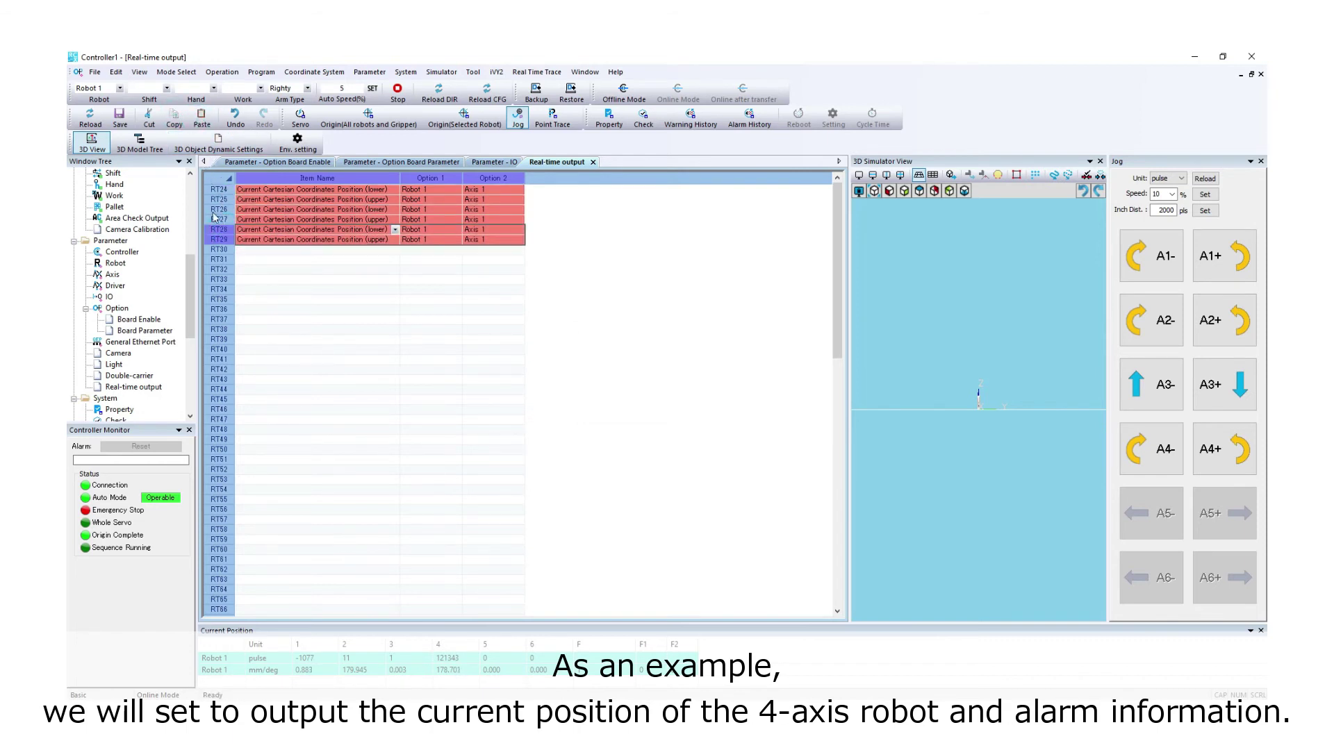
{"action": "left_click", "coordinate": [202, 120]}
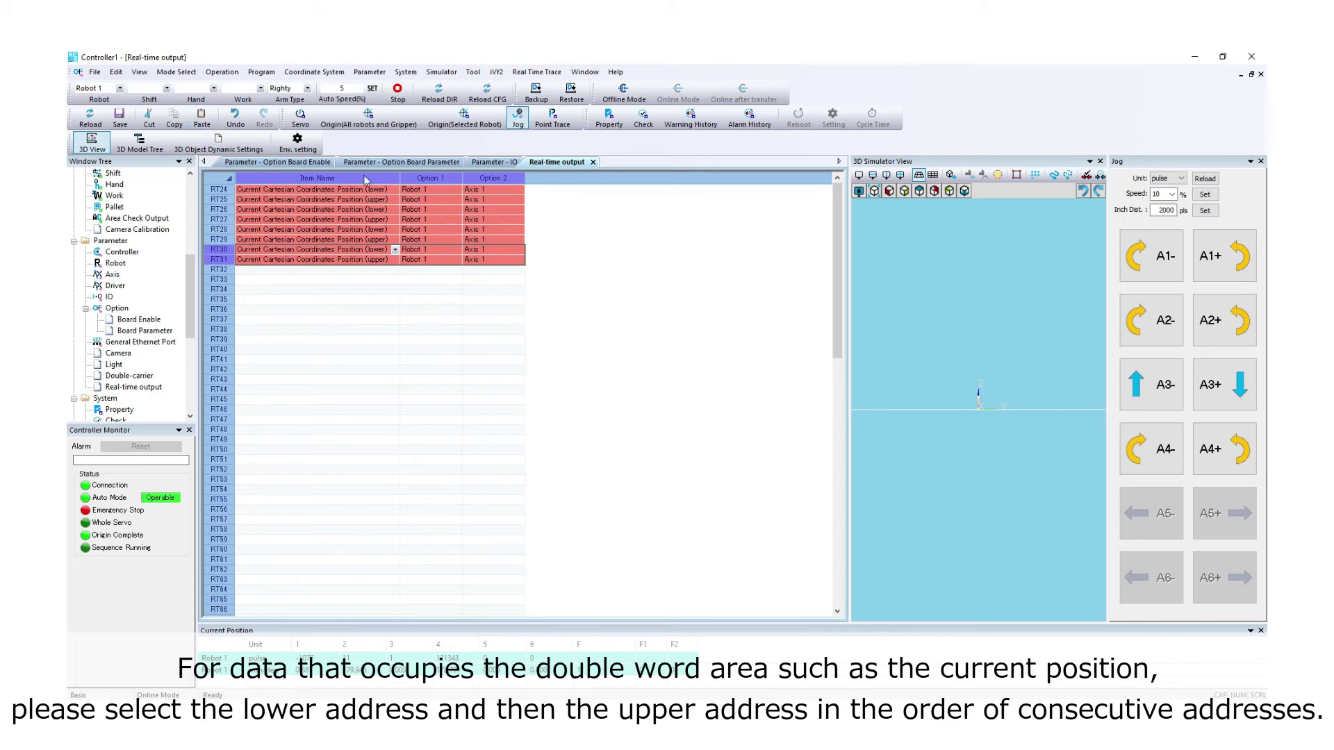
Assign Axis 2 in Option 2 for rows RT26 and RT27.
{"action": "left_click", "coordinate": [521, 209]}
{"action": "left_click", "coordinate": [520, 209]}
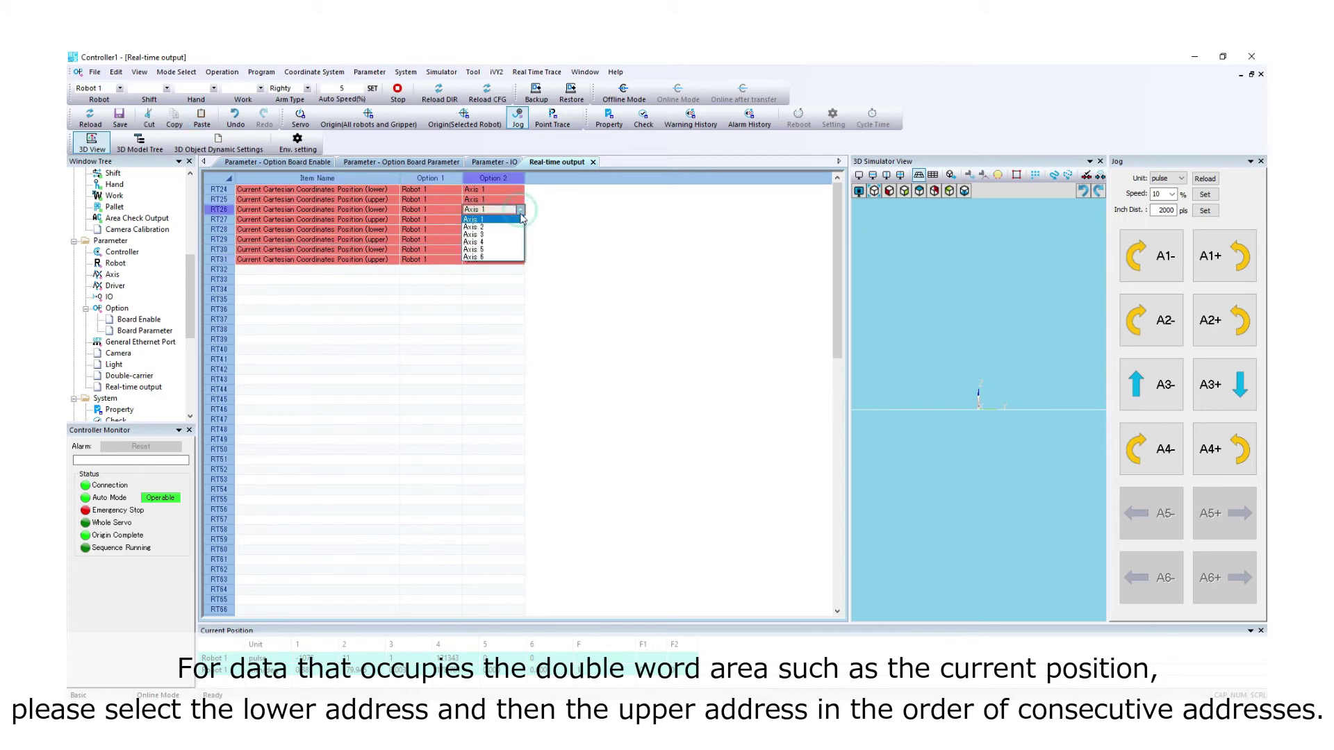
{"action": "left_click", "coordinate": [519, 225]}
{"action": "left_click", "coordinate": [522, 223]}
{"action": "left_click", "coordinate": [520, 220]}
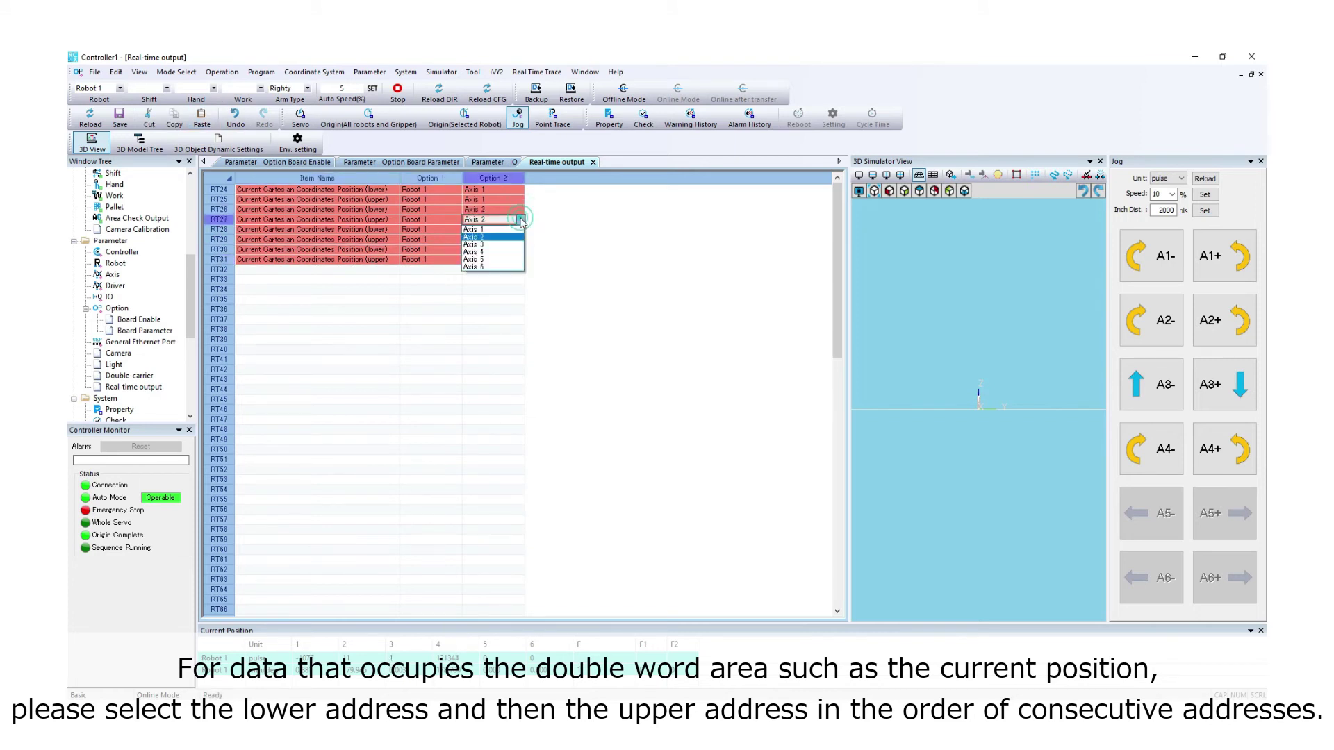
{"action": "left_click", "coordinate": [521, 235]}
Assign Axis 3 in Option 2 for rows RT28 and RT29.
{"action": "left_click", "coordinate": [522, 230]}
{"action": "left_click", "coordinate": [520, 229]}
{"action": "left_click", "coordinate": [521, 251]}
{"action": "left_click", "coordinate": [522, 240]}
{"action": "left_click", "coordinate": [520, 240]}
{"action": "left_click", "coordinate": [521, 260]}
Assign Axis 4 in Option 2 for rows RT30 and RT31.
{"action": "left_click", "coordinate": [523, 249]}
{"action": "left_click", "coordinate": [519, 250]}
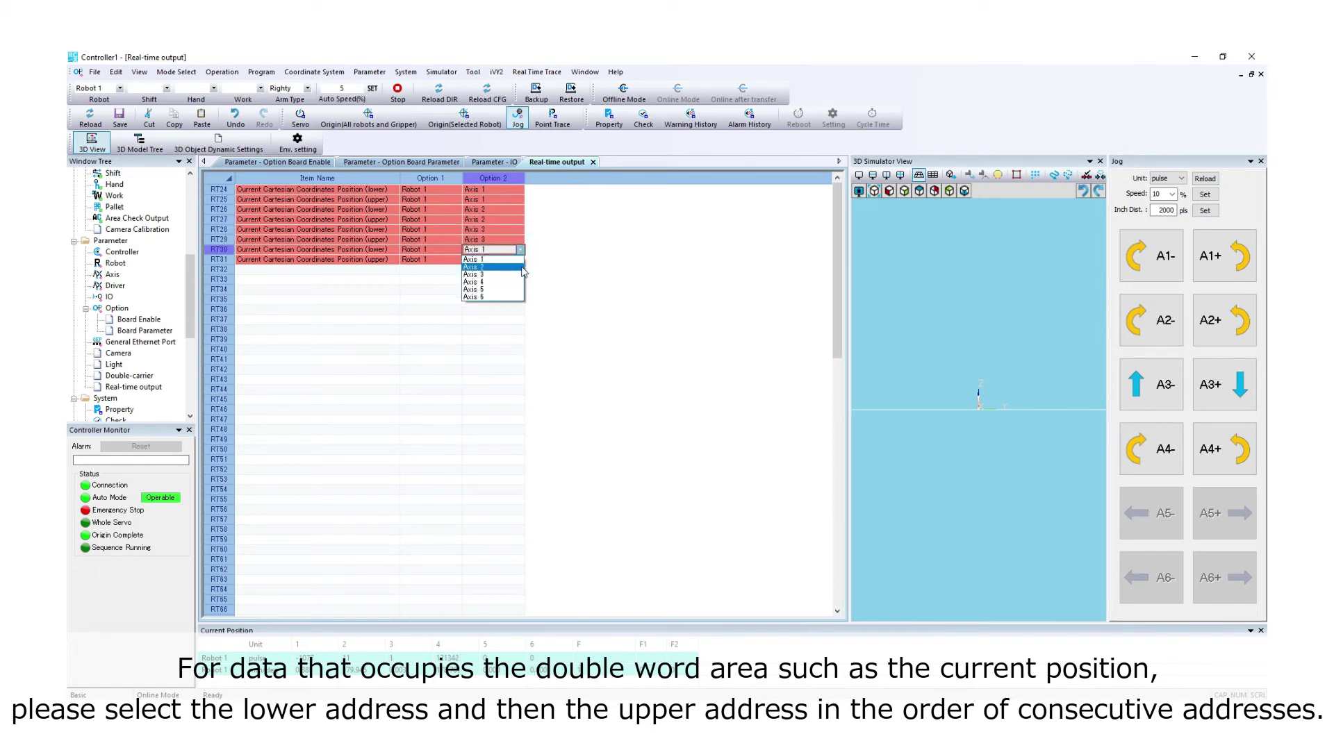
{"action": "left_click", "coordinate": [522, 269]}
{"action": "left_click", "coordinate": [523, 259]}
{"action": "left_click", "coordinate": [520, 259]}
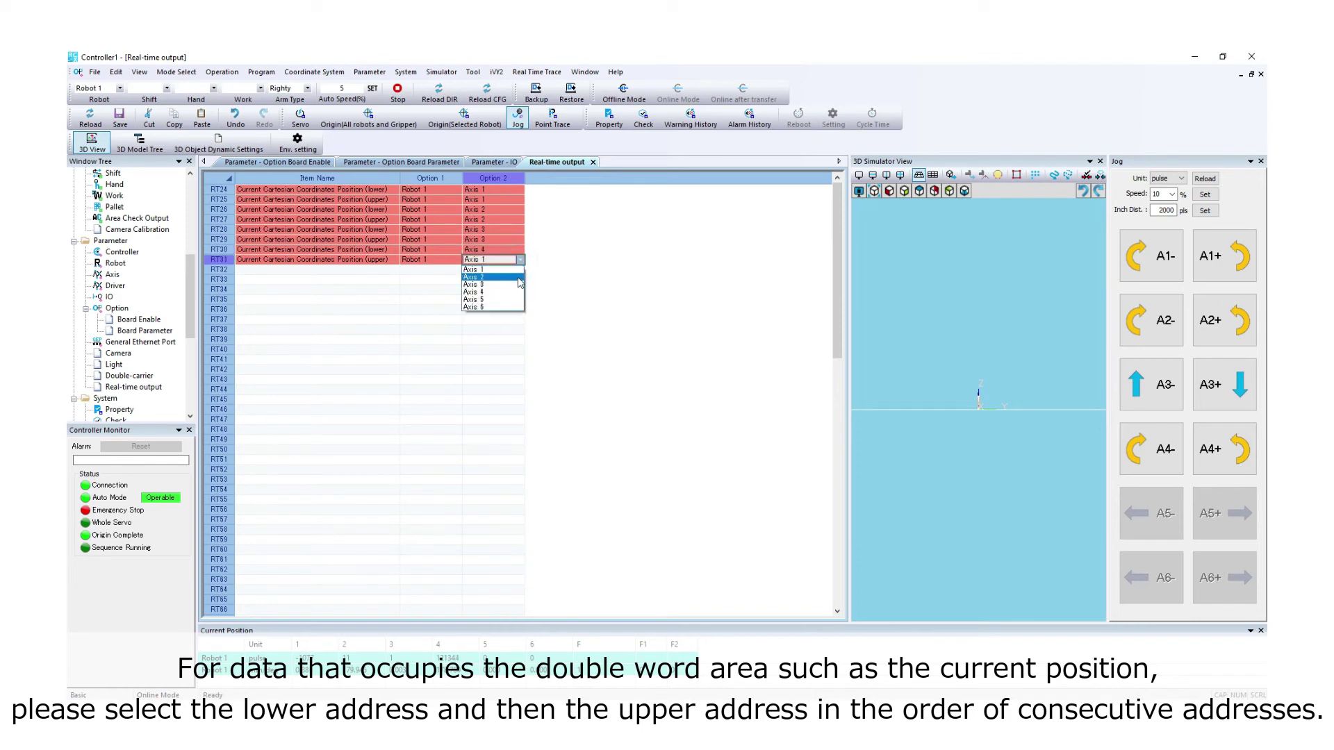
{"action": "left_click", "coordinate": [516, 292]}
{"action": "left_click", "coordinate": [397, 271]}
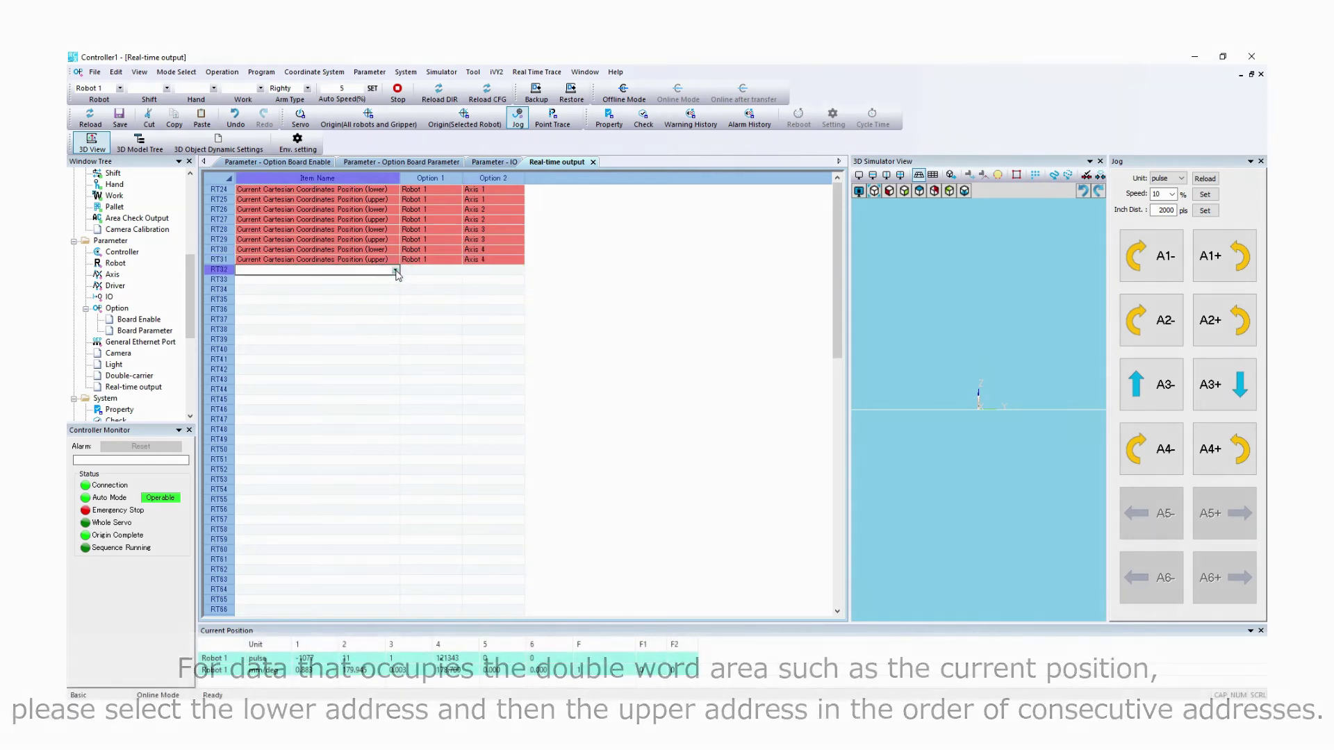
Set RT32 to Alarm Group and RT33 to Alarm Category, then save the table.
{"action": "left_click", "coordinate": [395, 270]}
{"action": "left_click_drag", "start_coordinate": [392, 297], "coordinate": [390, 340]}
{"action": "left_click", "coordinate": [327, 422]}
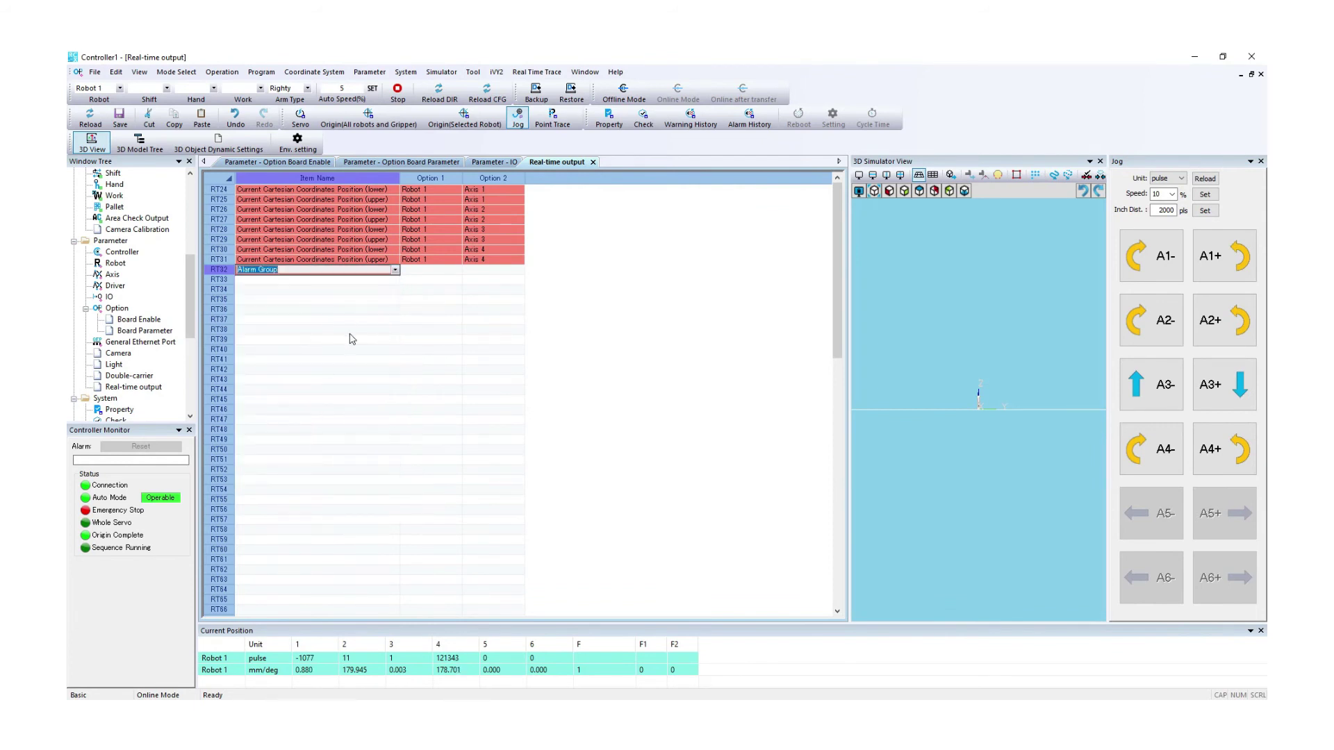
{"action": "left_click", "coordinate": [397, 282]}
{"action": "left_click", "coordinate": [396, 281]}
{"action": "left_click_drag", "start_coordinate": [391, 297], "coordinate": [387, 372]}
{"action": "left_click", "coordinate": [285, 417]}
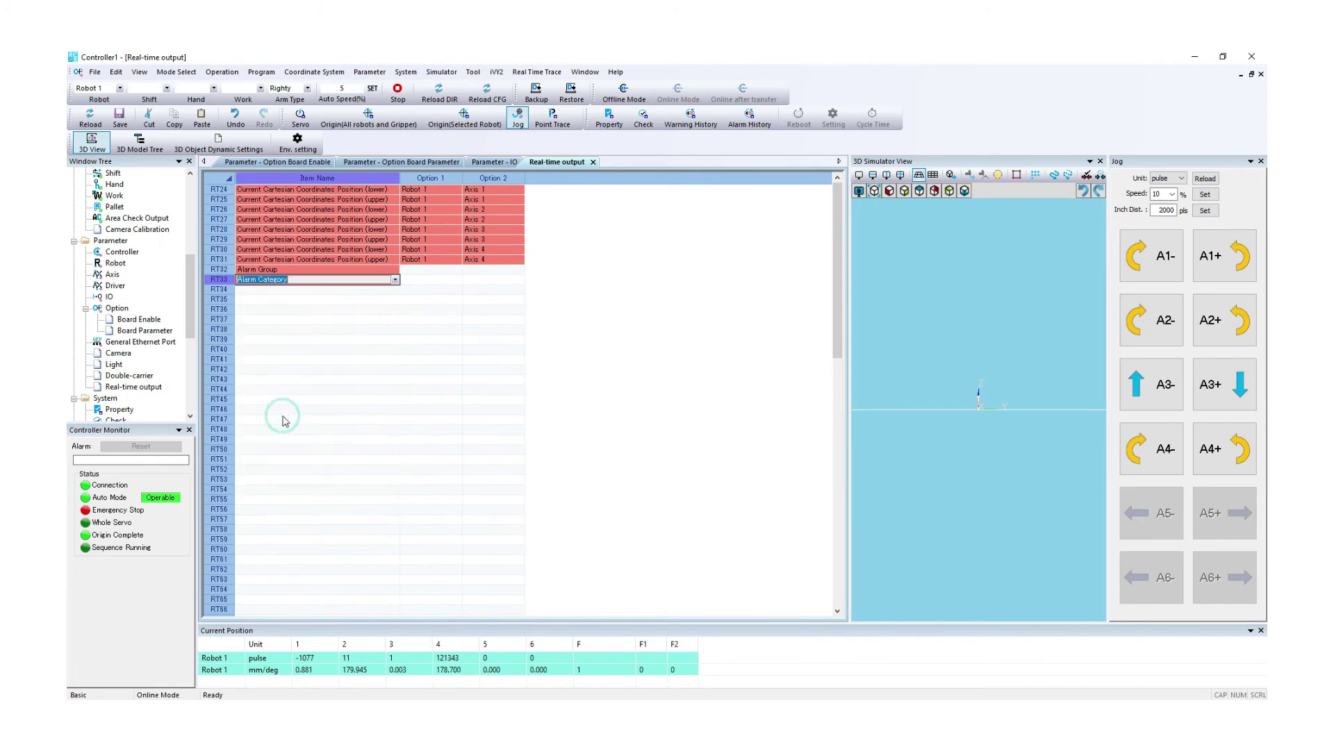
{"action": "left_click", "coordinate": [119, 116]}
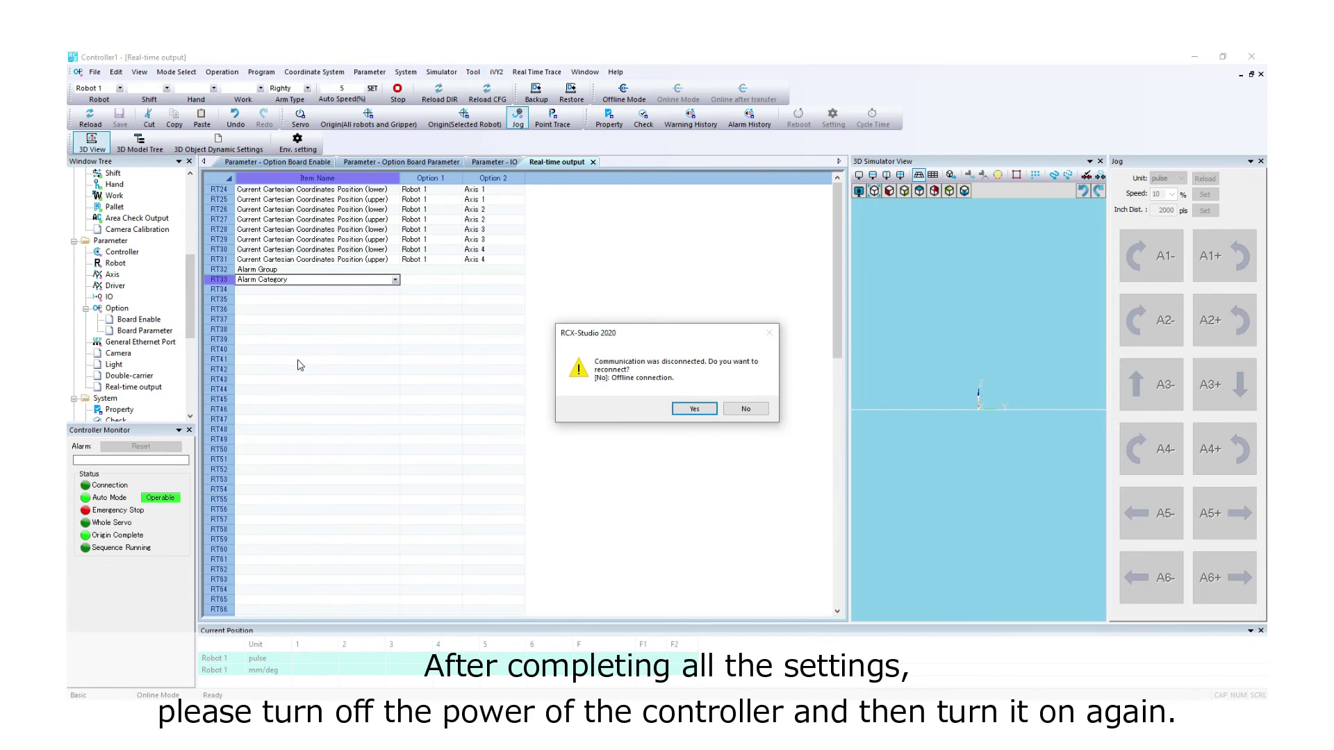
Answer Yes to the 'Communication was disconnected' prompt to reconnect.
{"action": "left_click", "coordinate": [708, 415]}
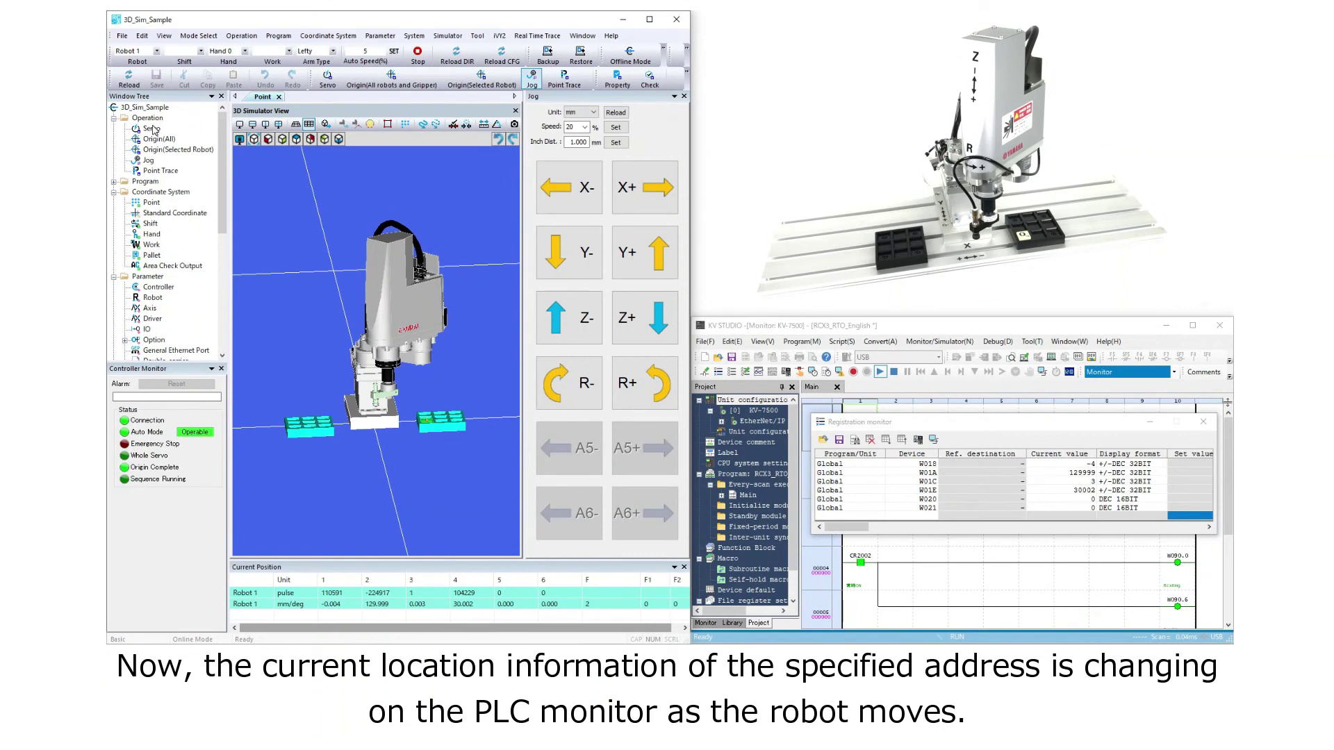
Switch on motor power and the servos from the Servo controls.
{"action": "double_click", "coordinate": [152, 129]}
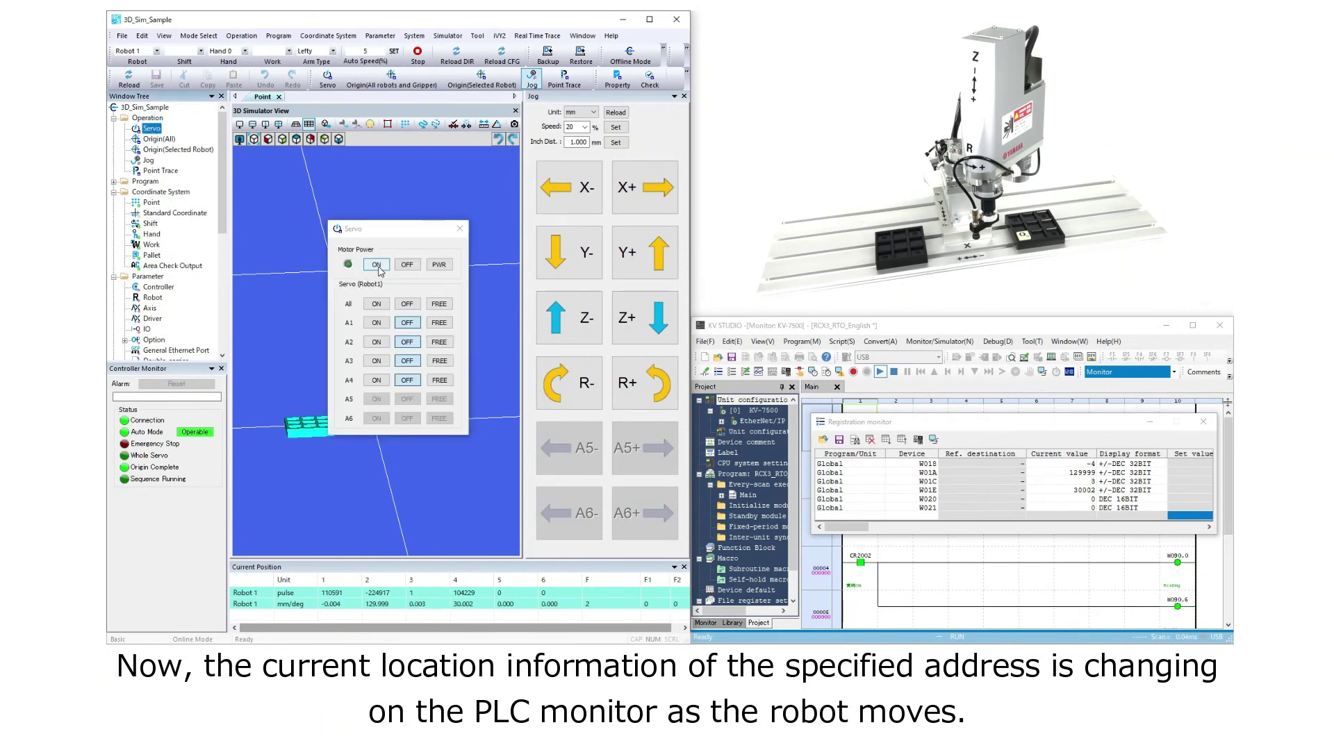
{"action": "left_click", "coordinate": [377, 265]}
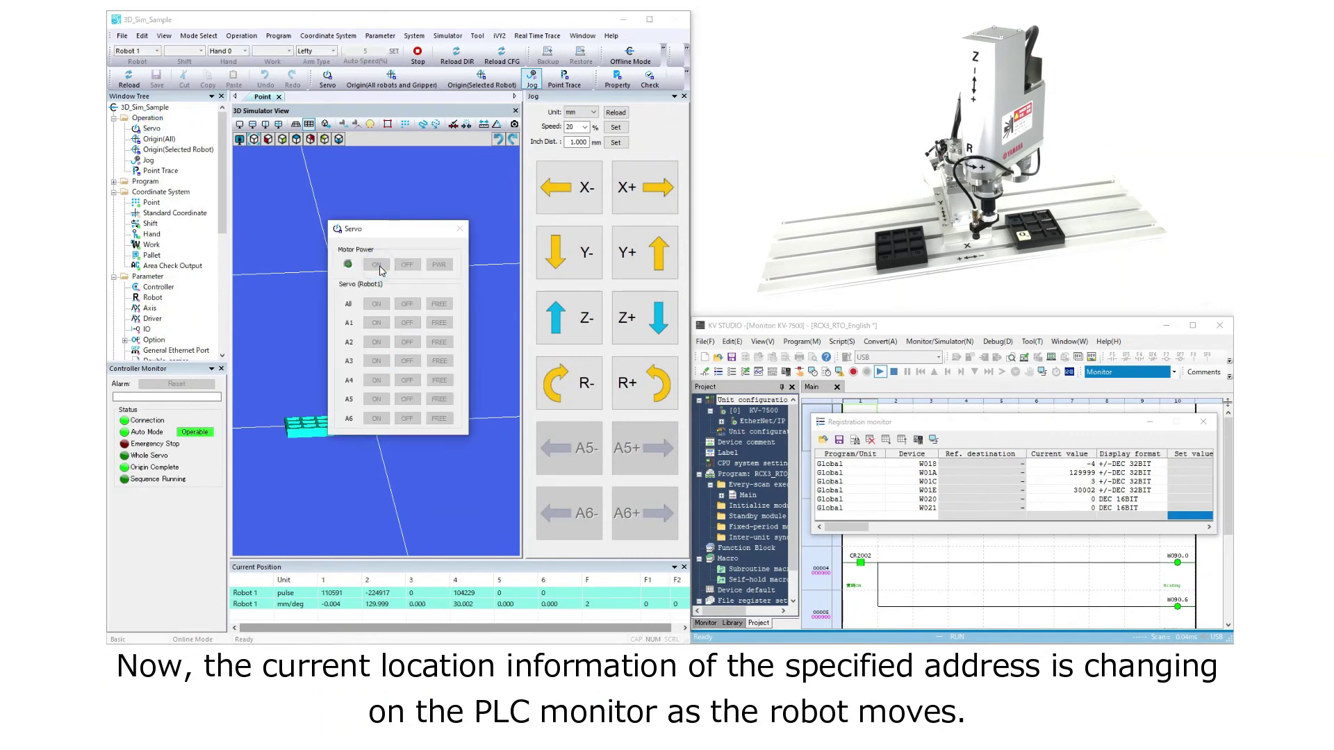
{"action": "left_click", "coordinate": [460, 229]}
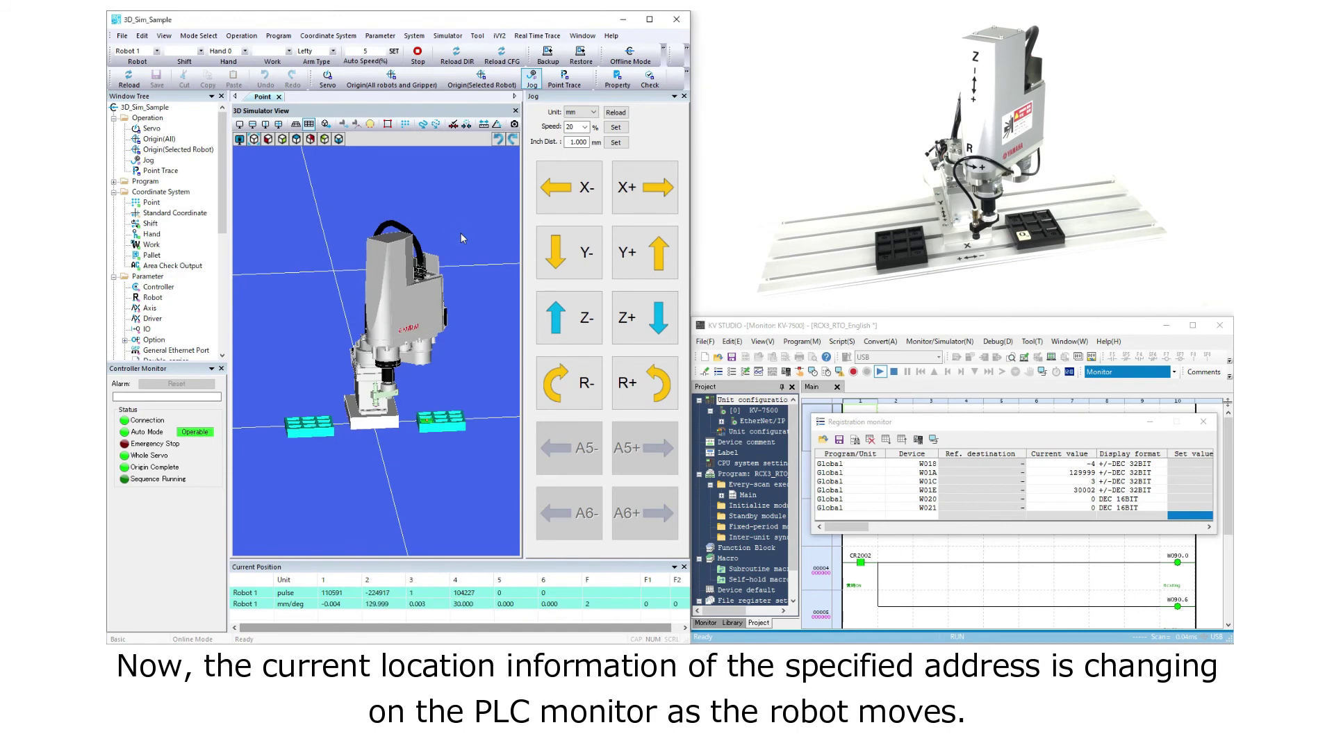
Jog the robot in X-, Y+, Y- and Z, then reset the emergency-stop alarm.
{"action": "left_click", "coordinate": [564, 191]}
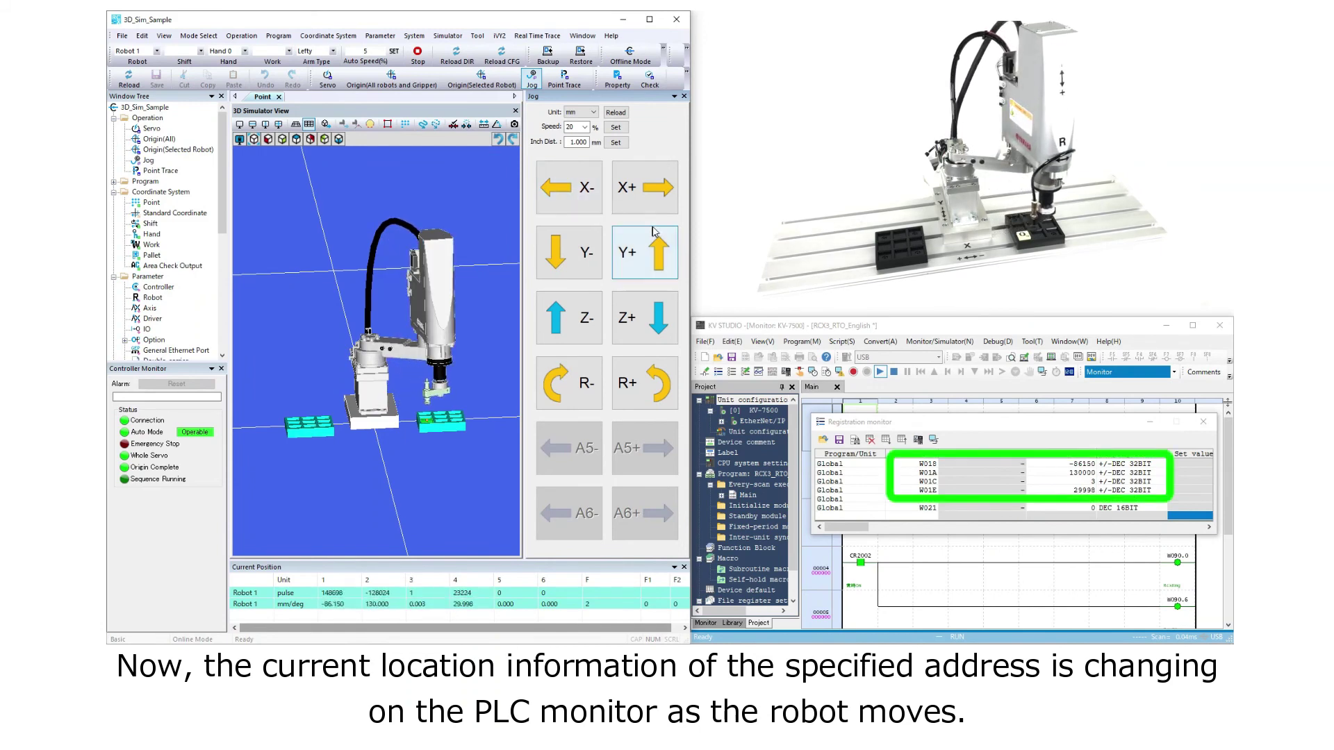
{"action": "left_click", "coordinate": [590, 264]}
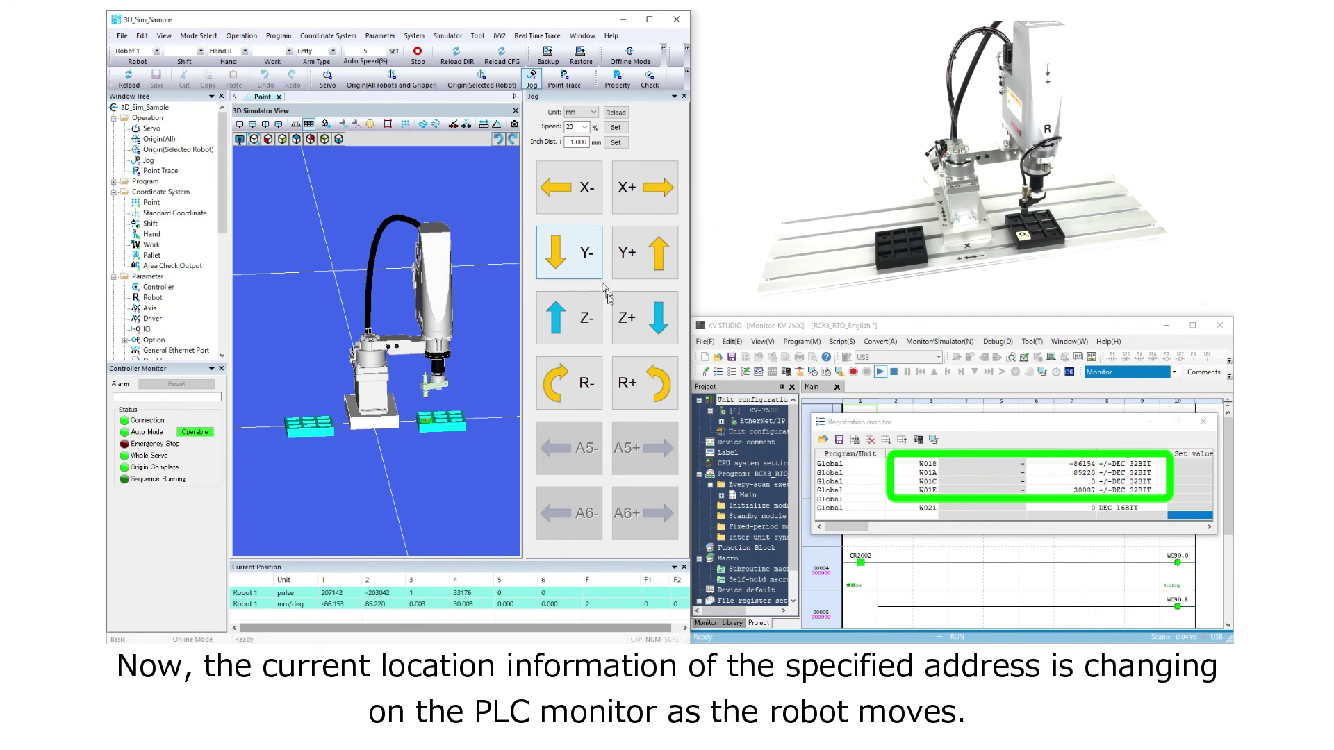
{"action": "left_click", "coordinate": [643, 387]}
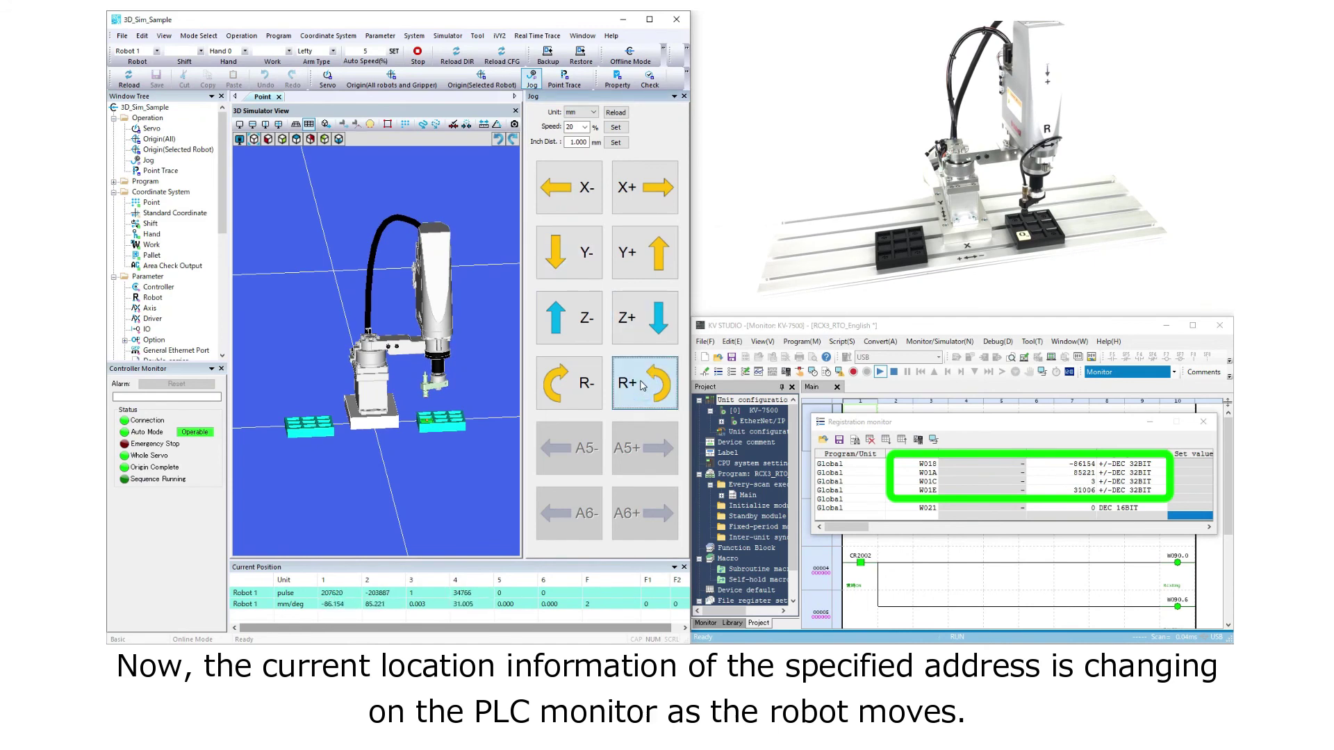
{"action": "left_click", "coordinate": [641, 326]}
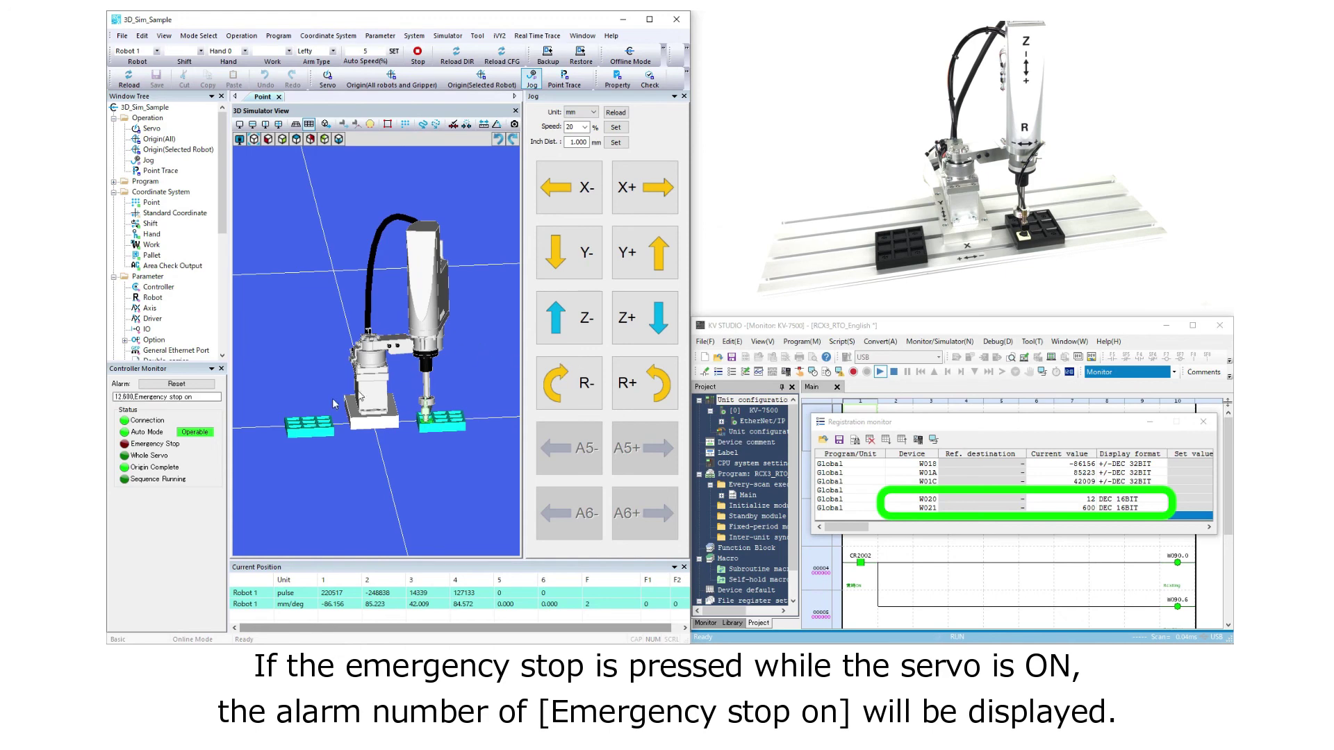
{"action": "left_click", "coordinate": [202, 384]}
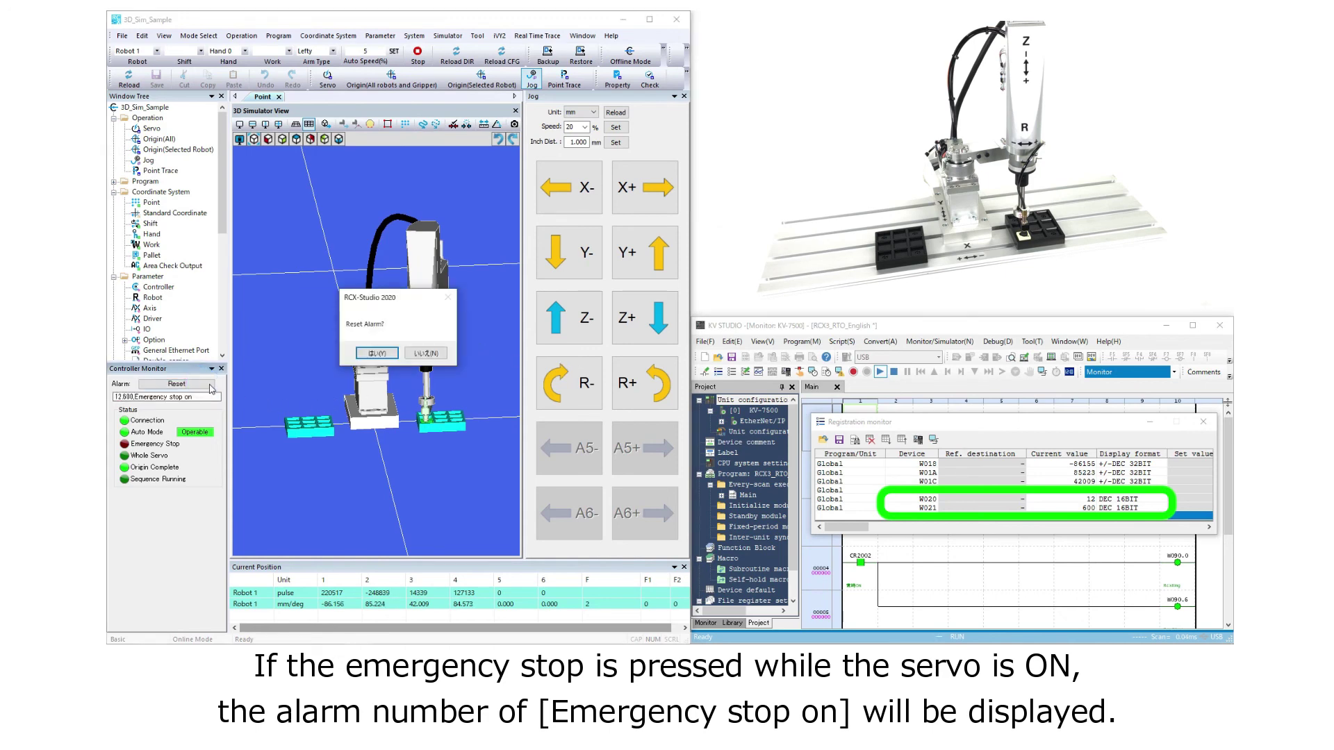
{"action": "left_click", "coordinate": [376, 353]}
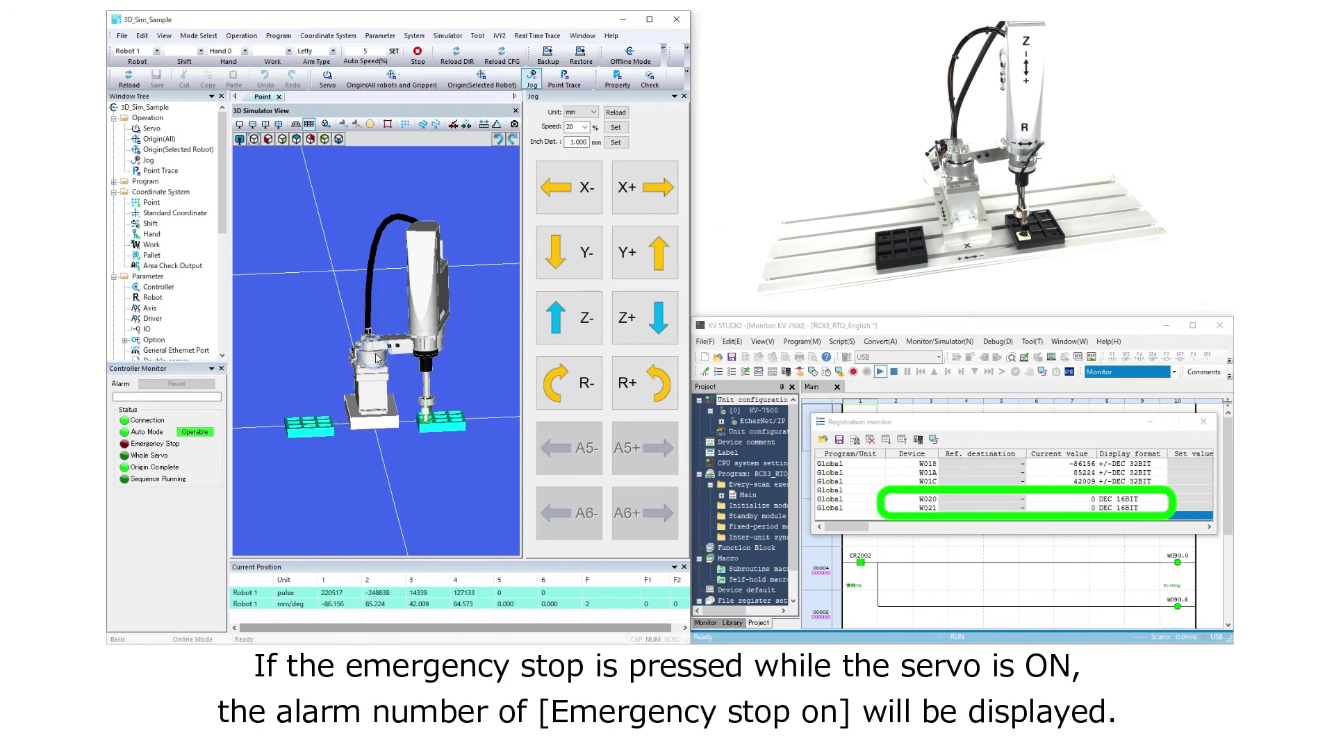